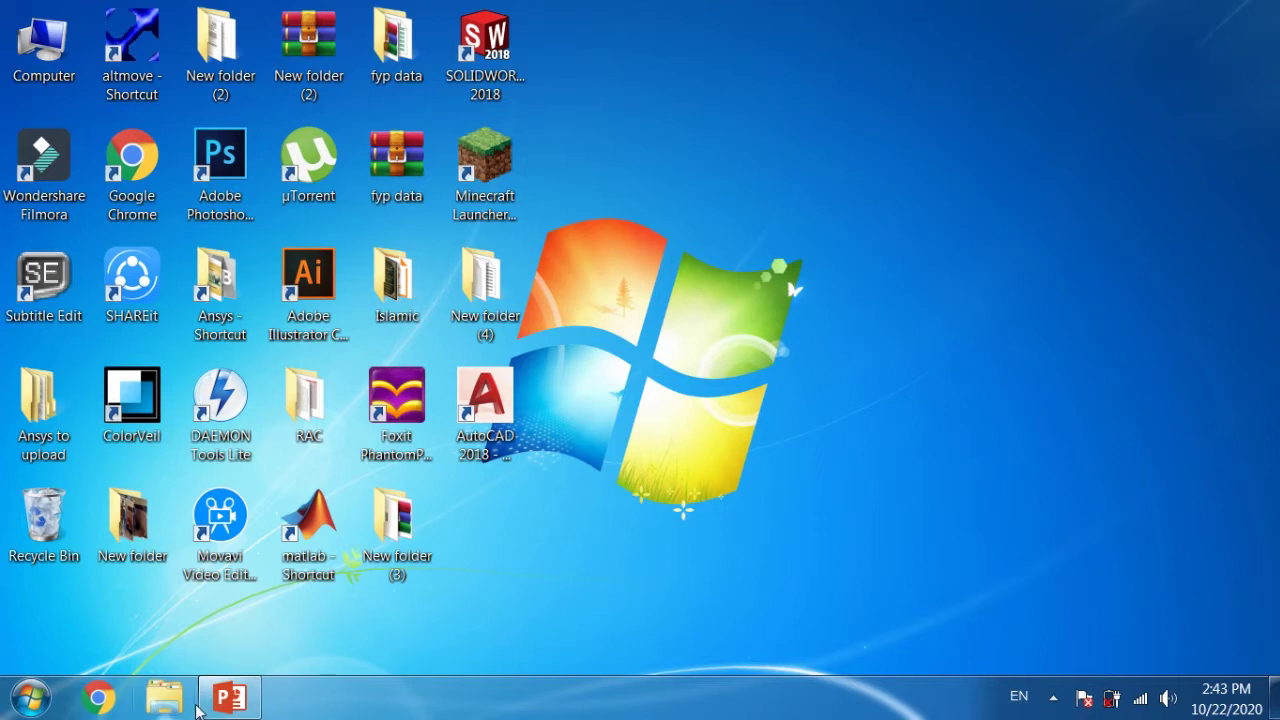
- Delete the slide's default title and subtitle placeholders
left_click(225, 697)
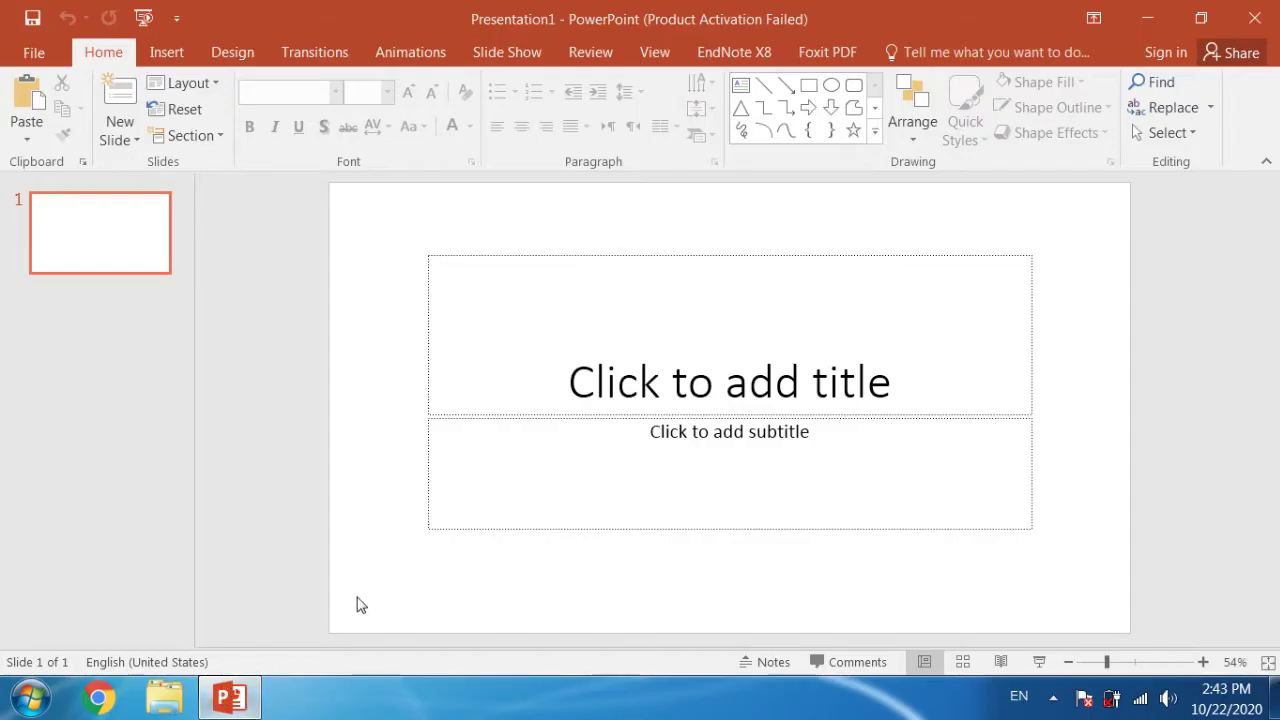
mouse_move(397, 226)
left_mouse_down()
mouse_move(1012, 604)
mouse_move(1080, 596)
left_mouse_up()
key("Delete")
- Add a text box reading UMAIR in bold at font size 166
left_click(740, 88)
left_click_drag(465, 332, 965, 458)
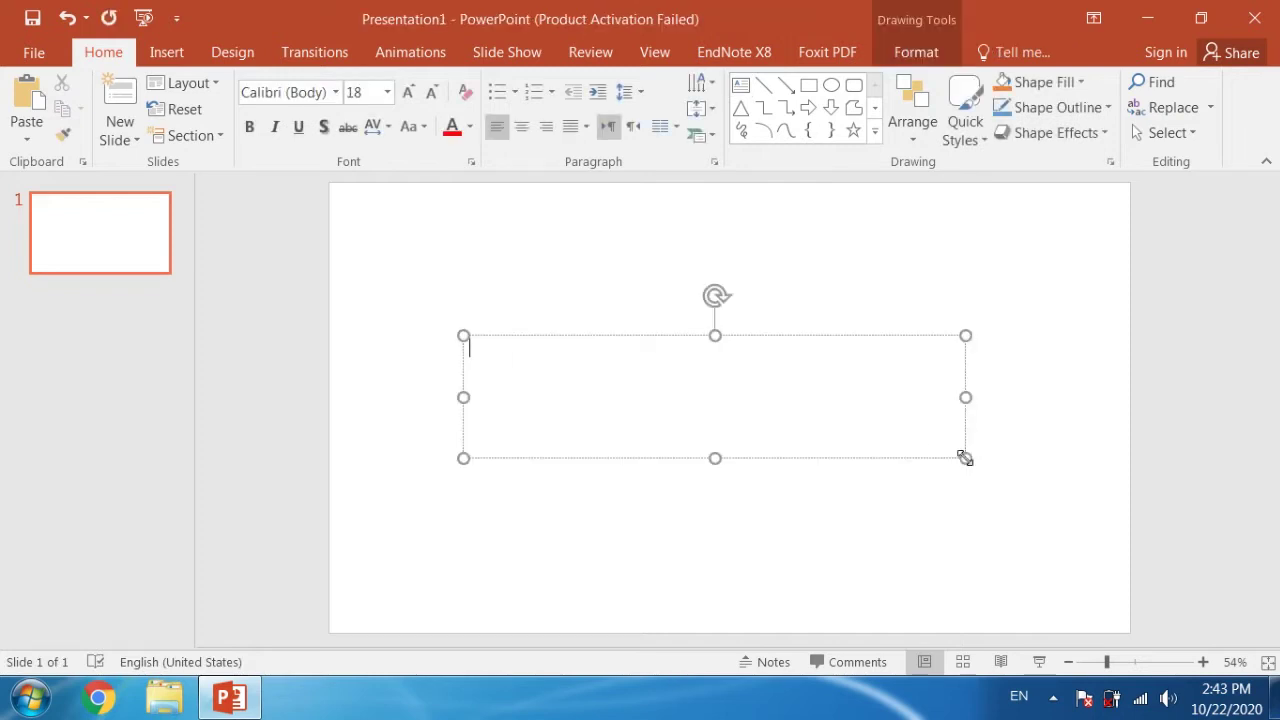
type("UMAIR")
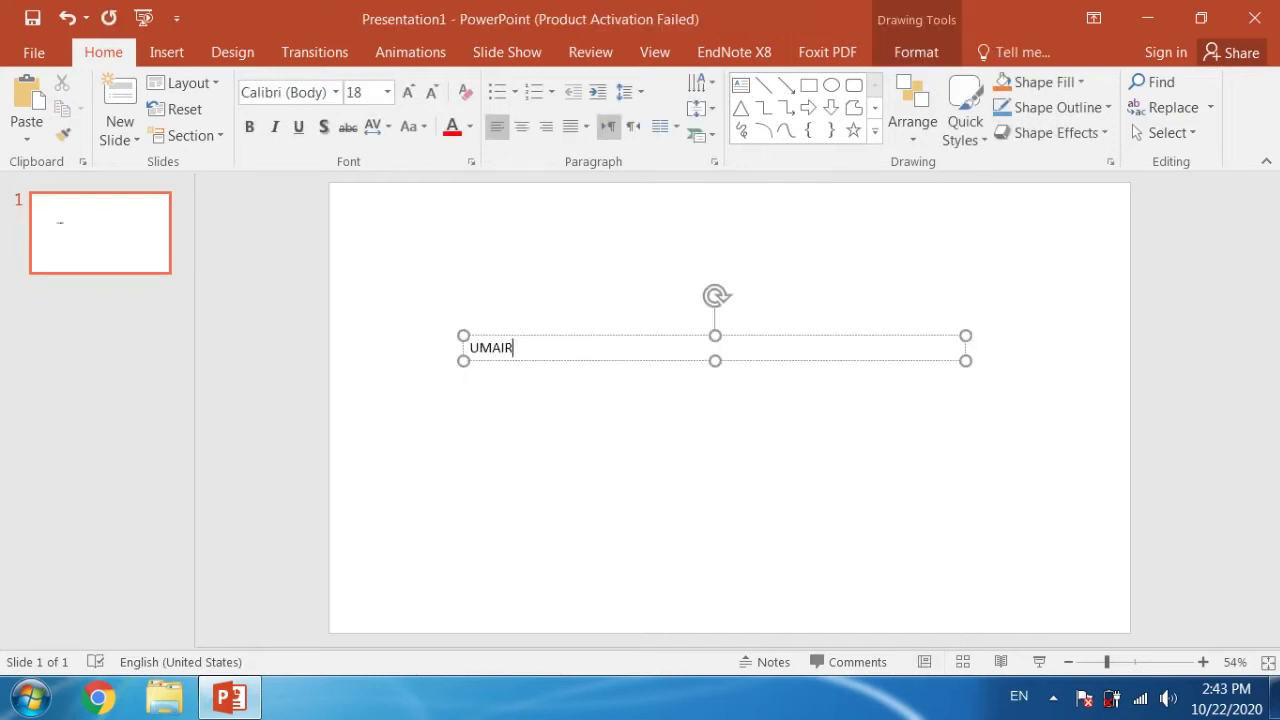
key("ctrl+a")
key("ctrl+b")
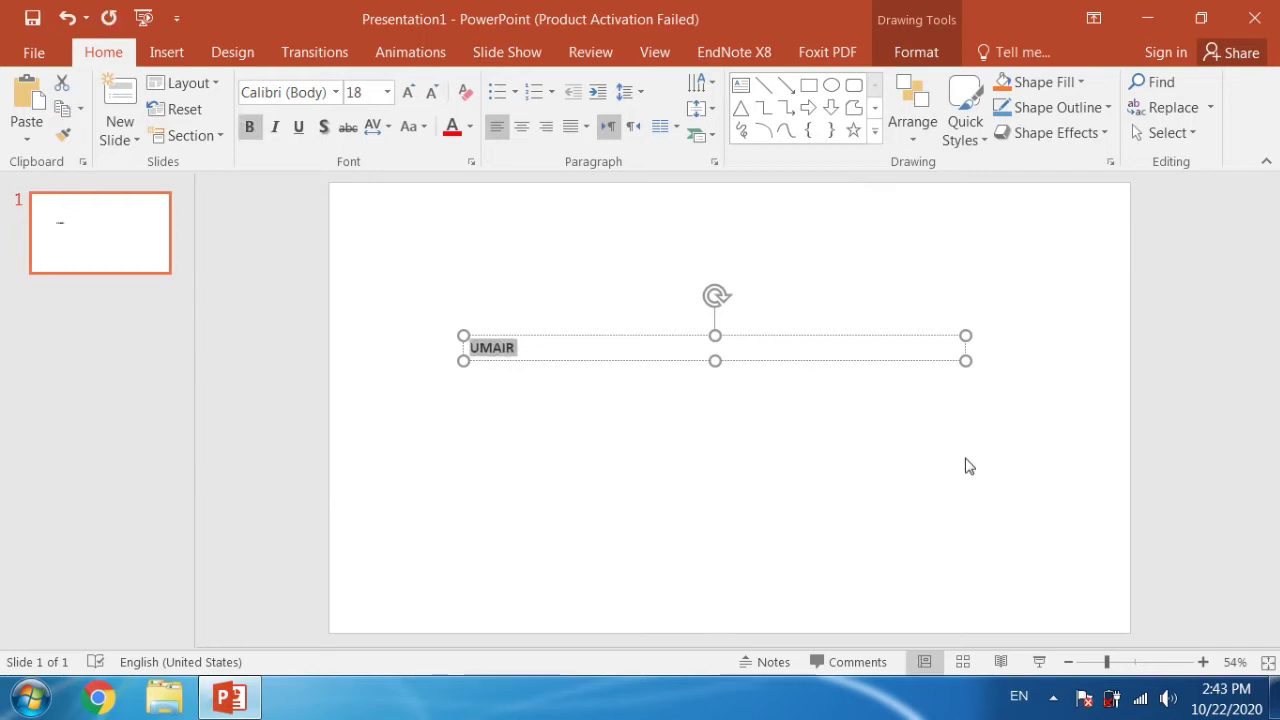
key("ctrl+shift+period")
key("ctrl+shift+period")
key("ctrl+shift+period")
key("ctrl+shift+period")
key("ctrl+shift+period")
key("ctrl+shift+period")
key("ctrl+shift+period")
key("ctrl+shift+period")
key("ctrl+shift+period")
key("ctrl+shift+period")
key("ctrl+shift+period")
key("ctrl+shift+period")
key("ctrl+shift+period")
key("ctrl+shift+period")
key("ctrl+shift+period")
key("ctrl+shift+period")
key("ctrl+shift+period")
key("ctrl+shift+period")
key("ctrl+shift+period")
key("ctrl+shift+period")
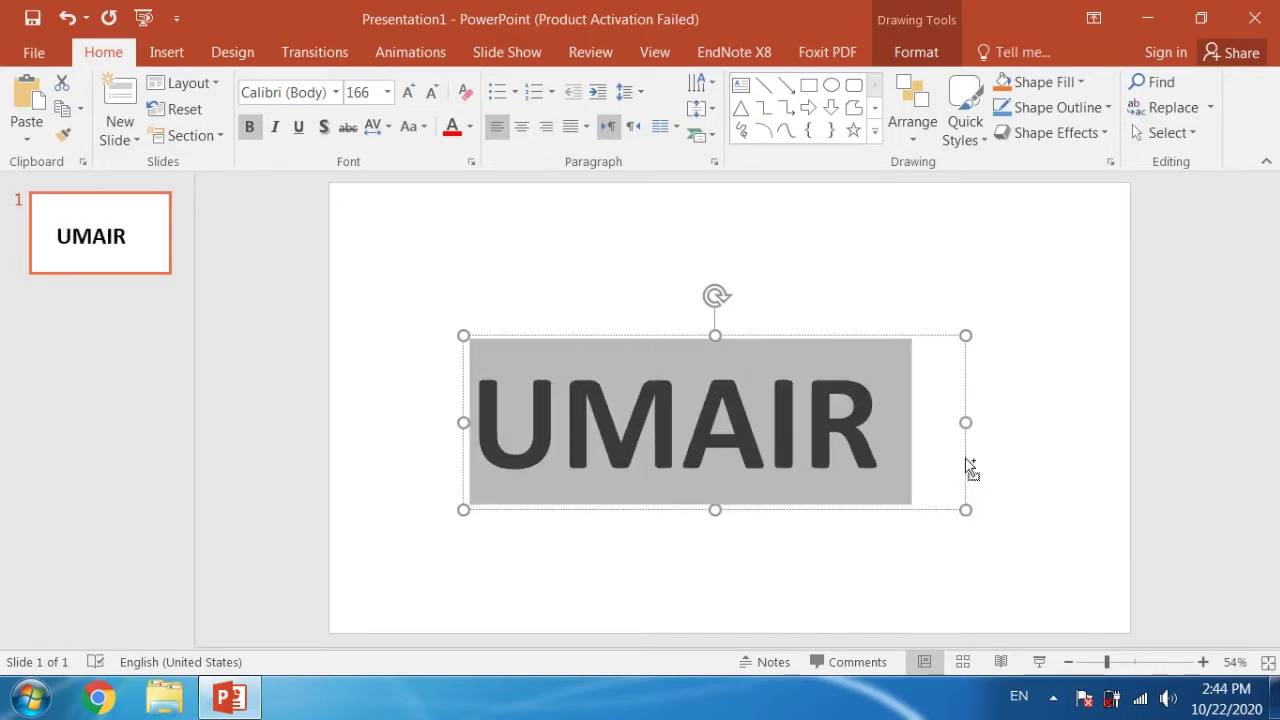
key("ctrl+shift+period")
key("ctrl+shift+comma")
- Move the UMAIR box lower, duplicate it, and place the copy above the original
left_click(781, 360)
left_click_drag(774, 336, 767, 401)
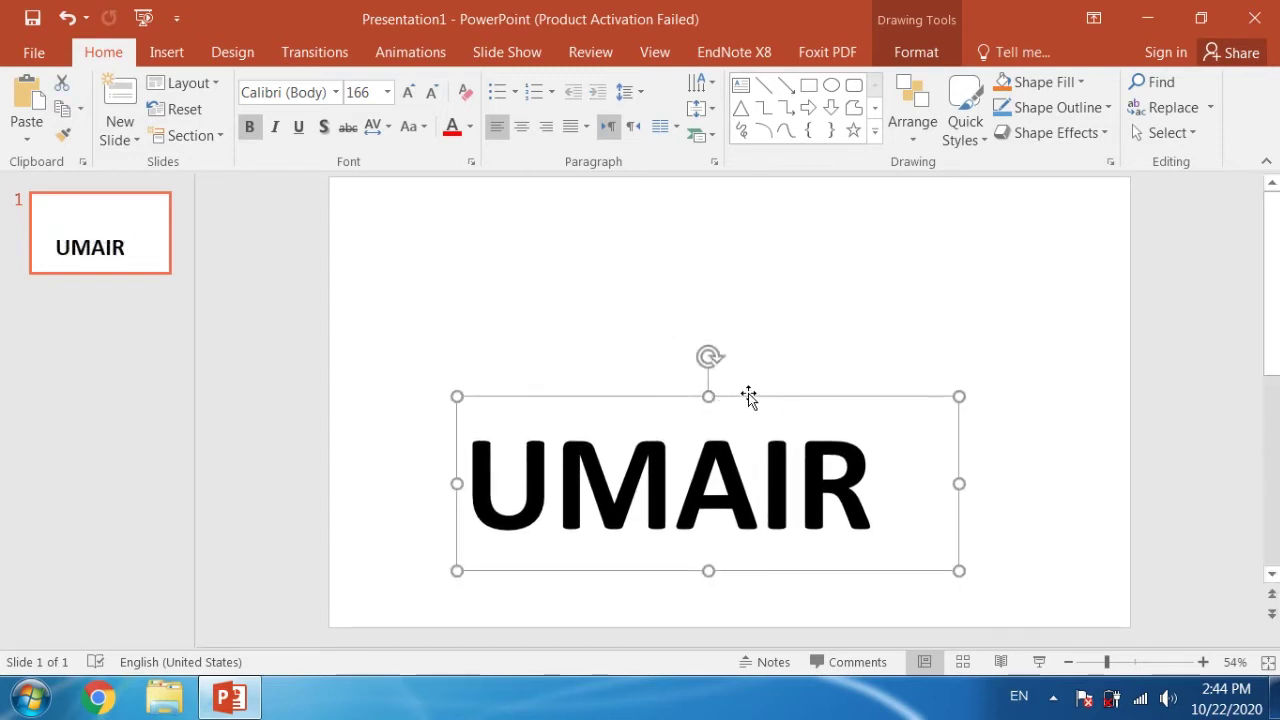
left_click_drag(748, 395, 748, 384)
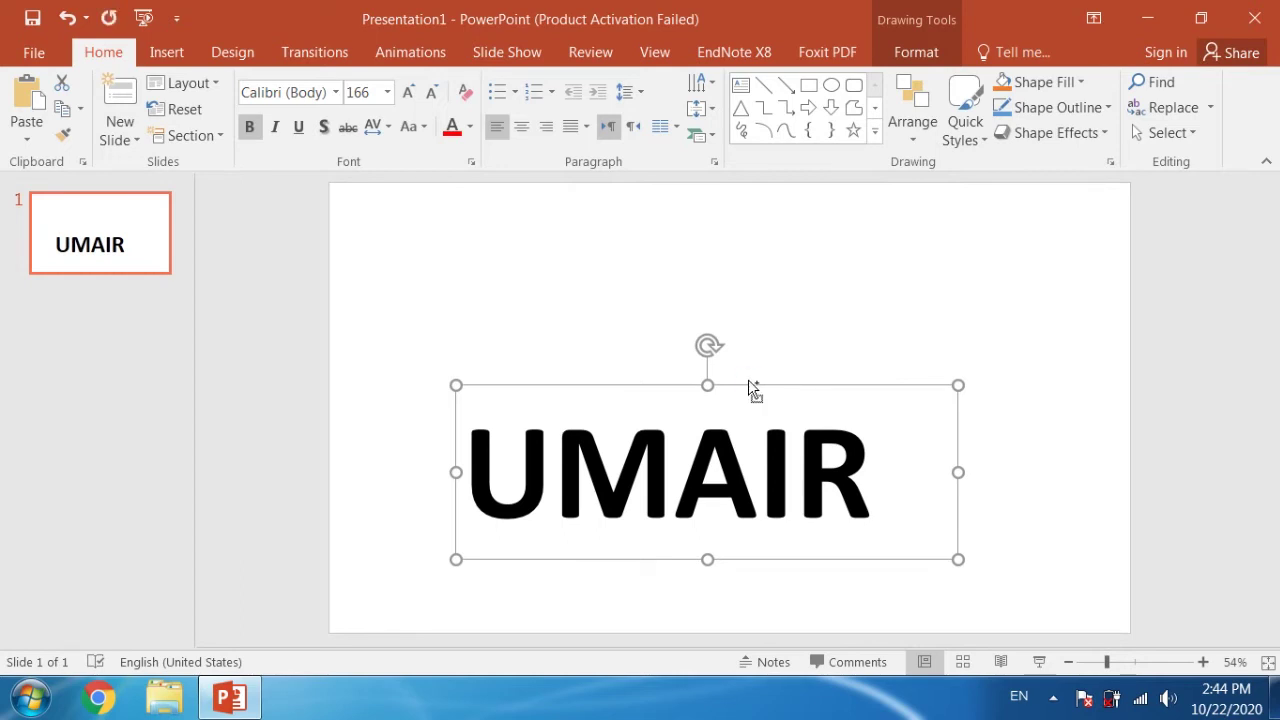
key("ctrl+z")
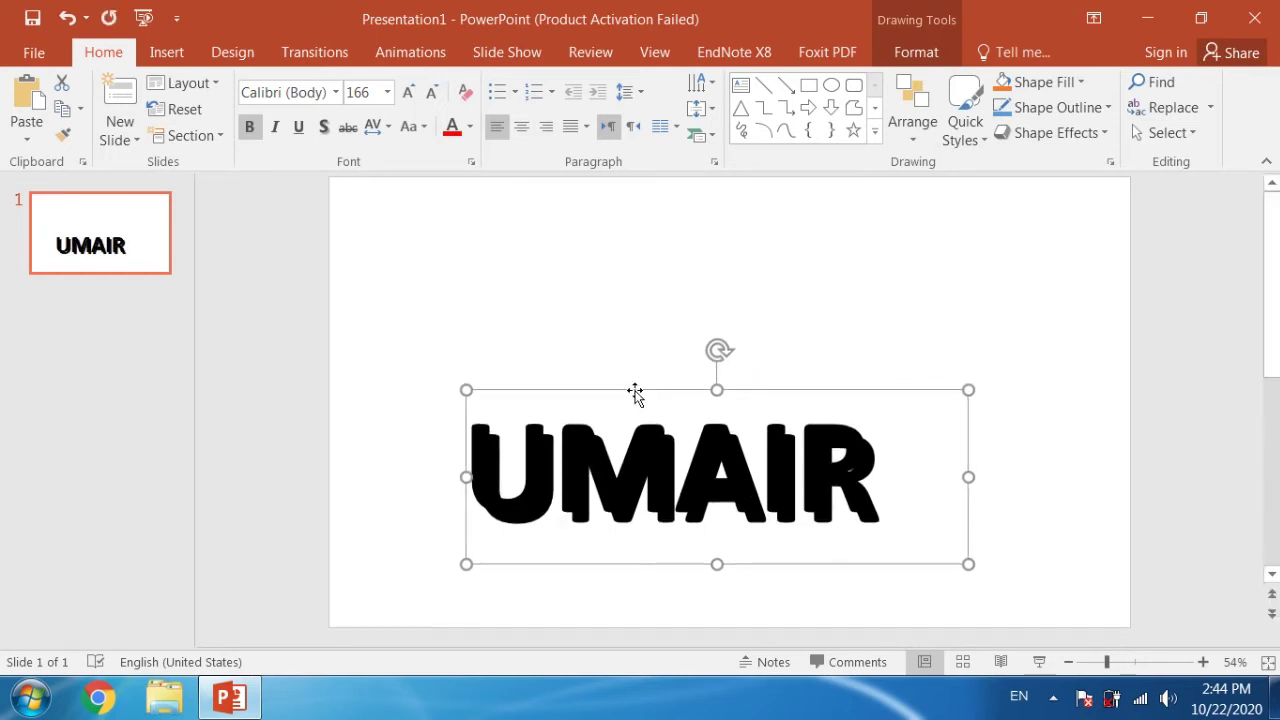
left_click_drag(635, 393, 627, 222)
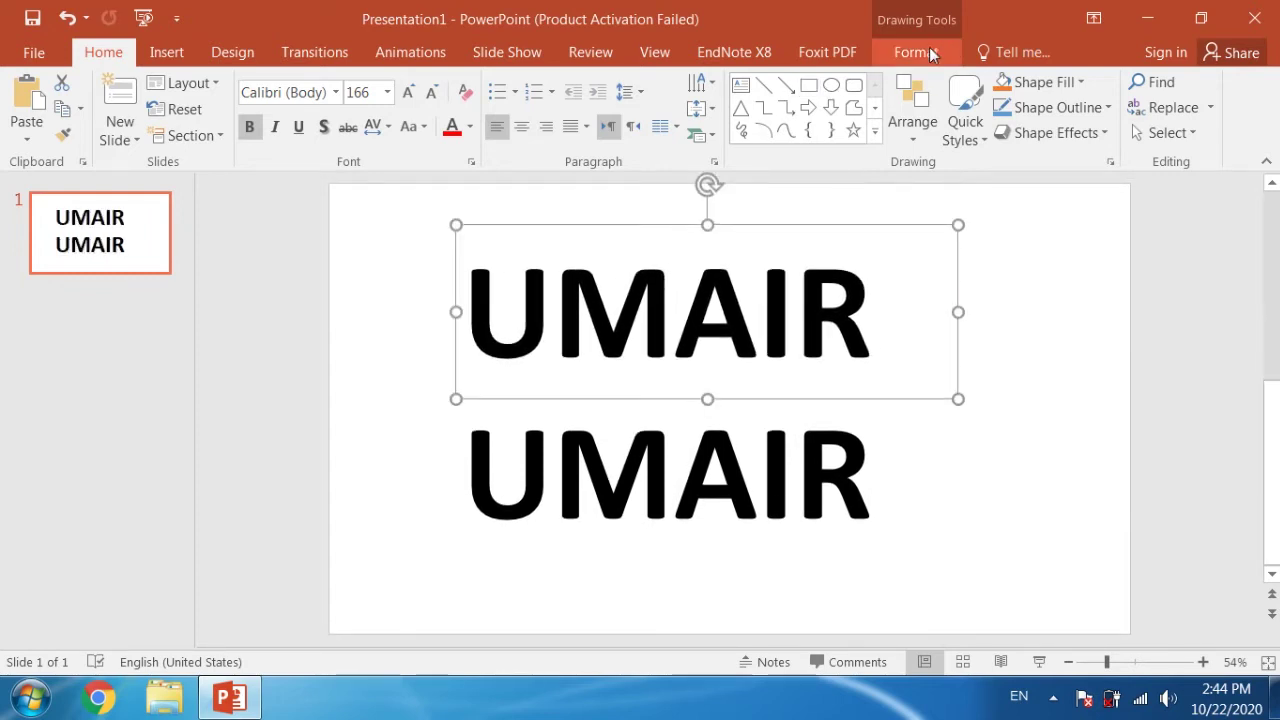
- Set the top UMAIR's text outline to a solid yellow line 20 pt wide
left_click(929, 52)
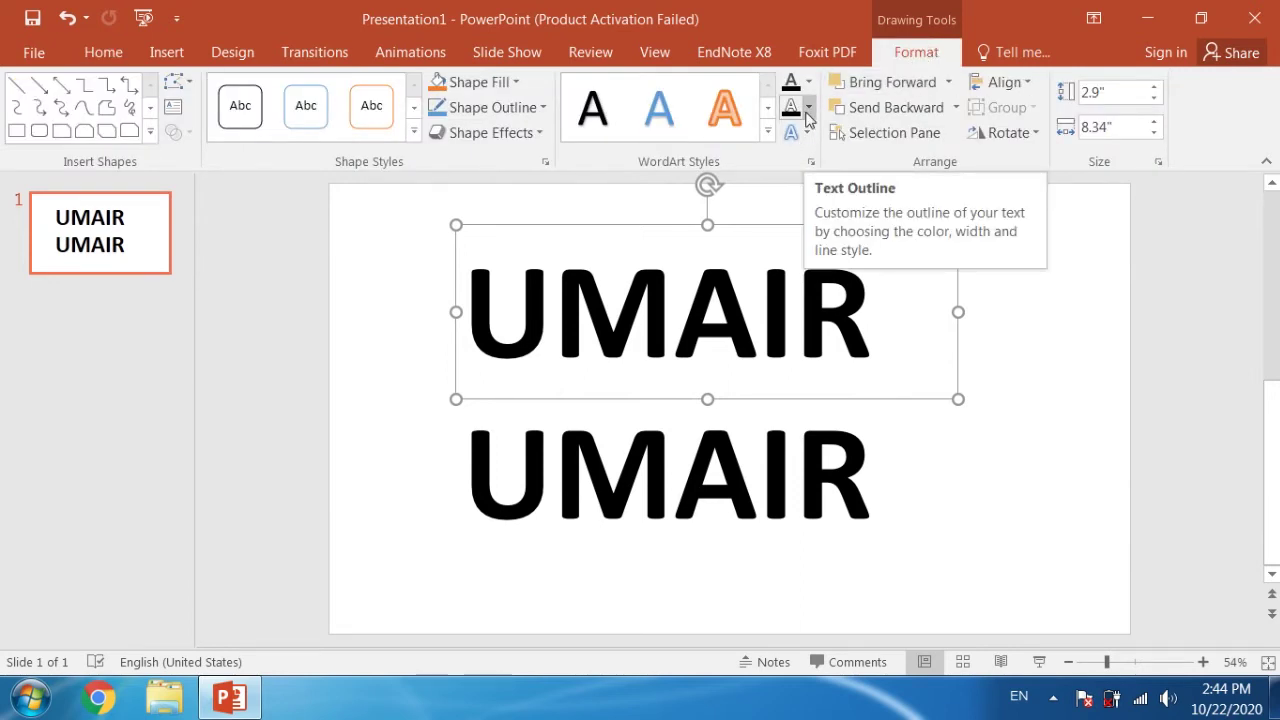
left_click(809, 110)
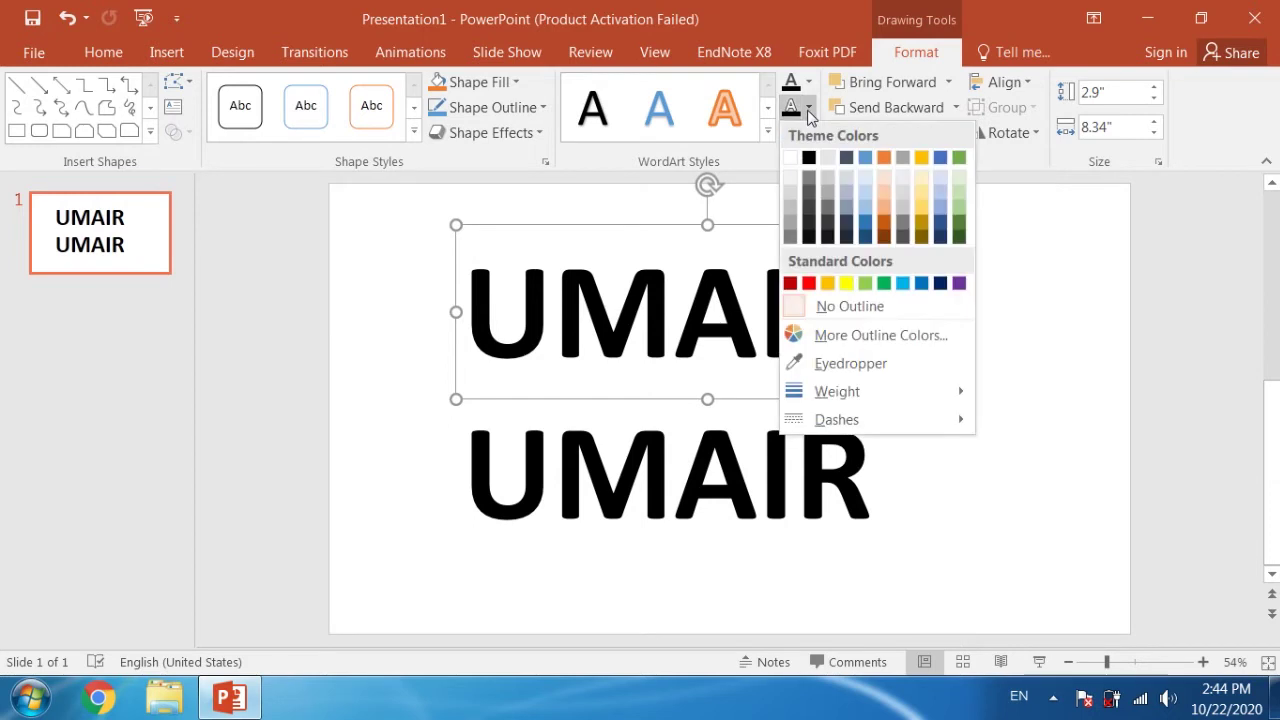
mouse_move(837, 391)
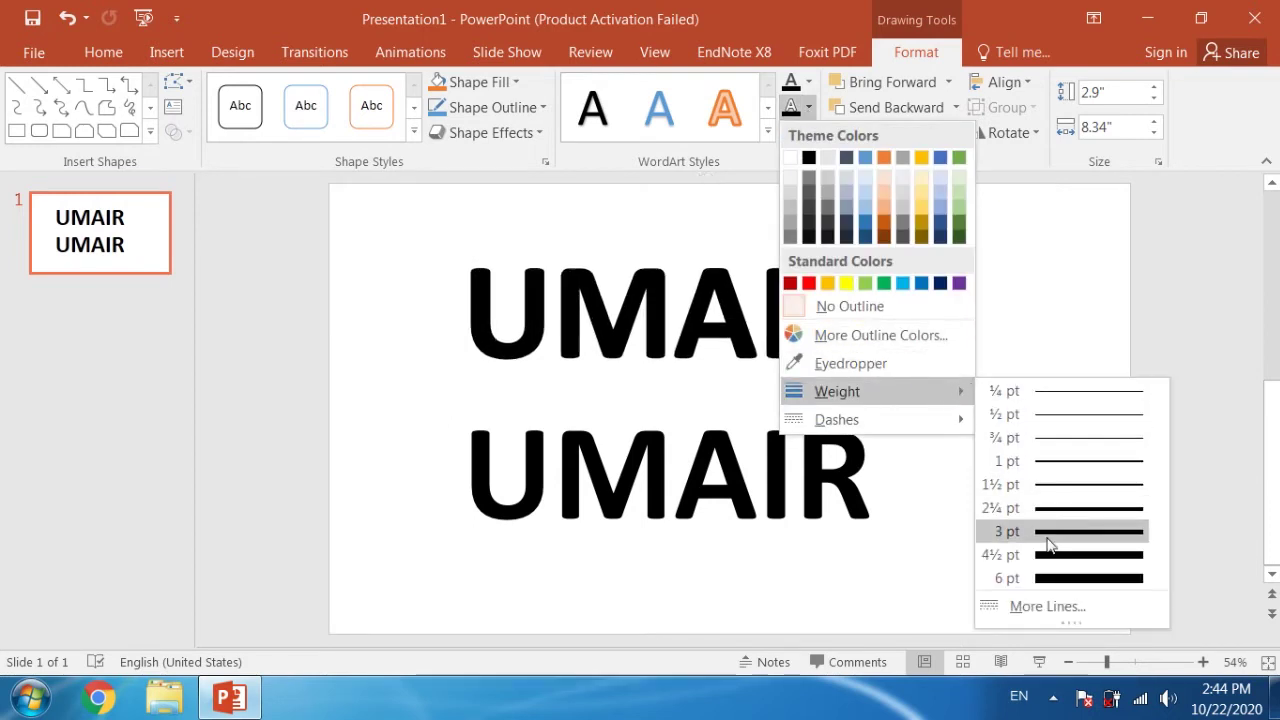
left_click(1071, 612)
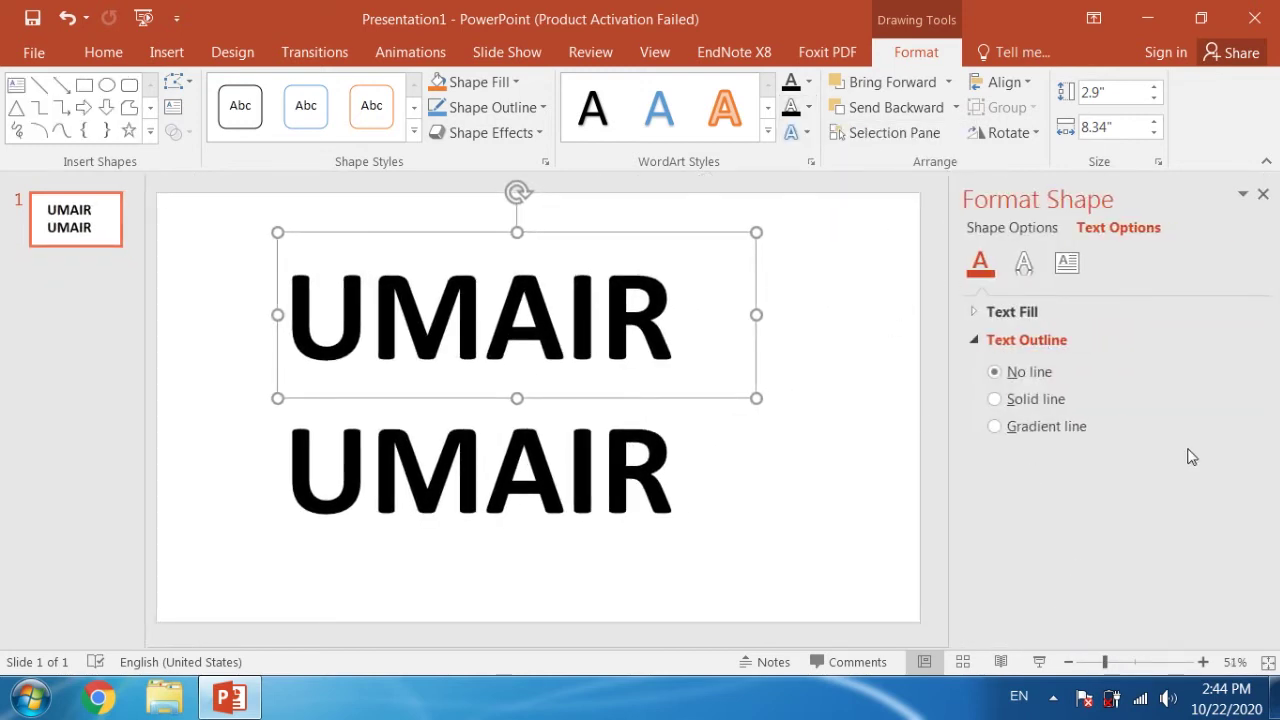
left_click(996, 400)
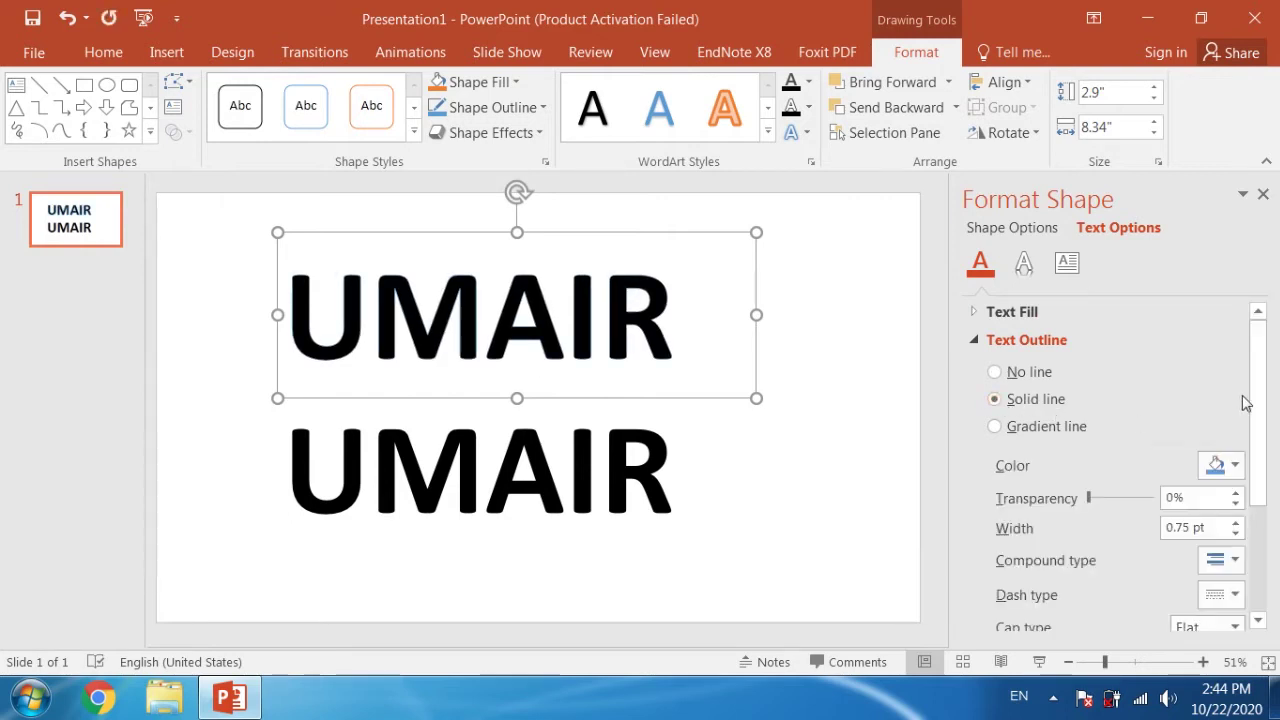
scroll(1130, 420, "down", 3)
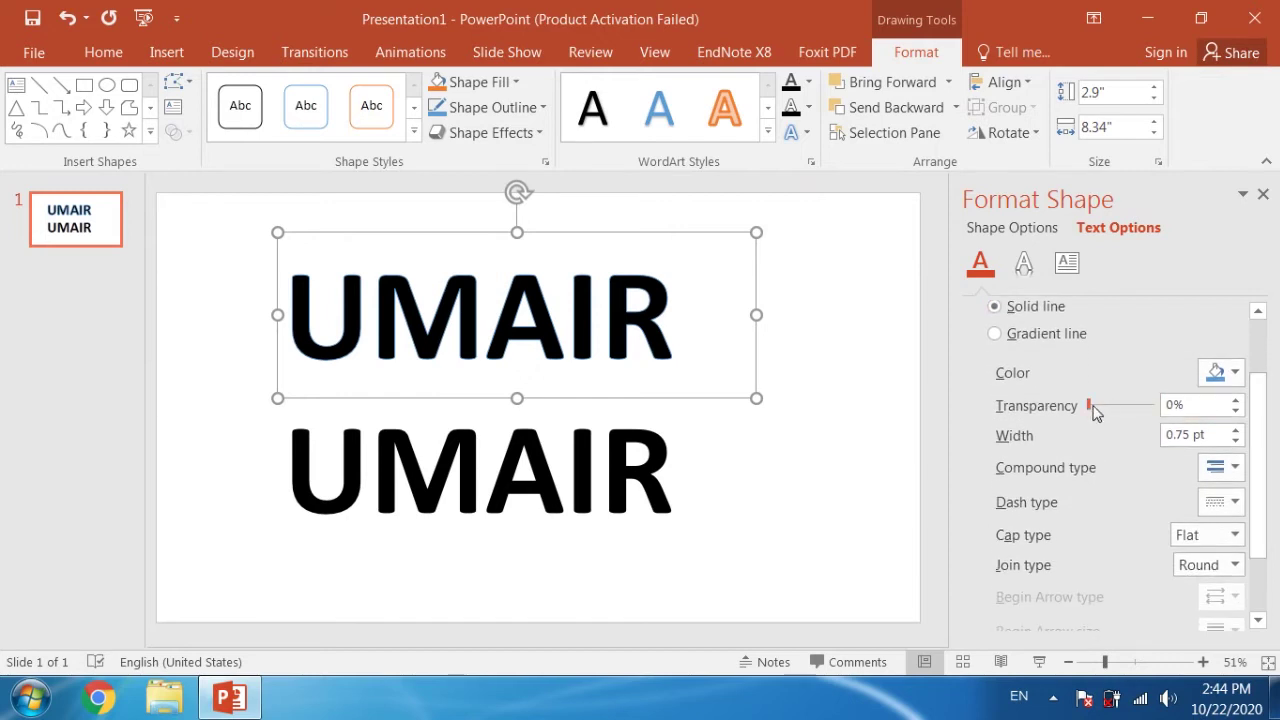
mouse_move(1089, 406)
left_mouse_down()
mouse_move(1130, 413)
mouse_move(1048, 420)
left_mouse_up()
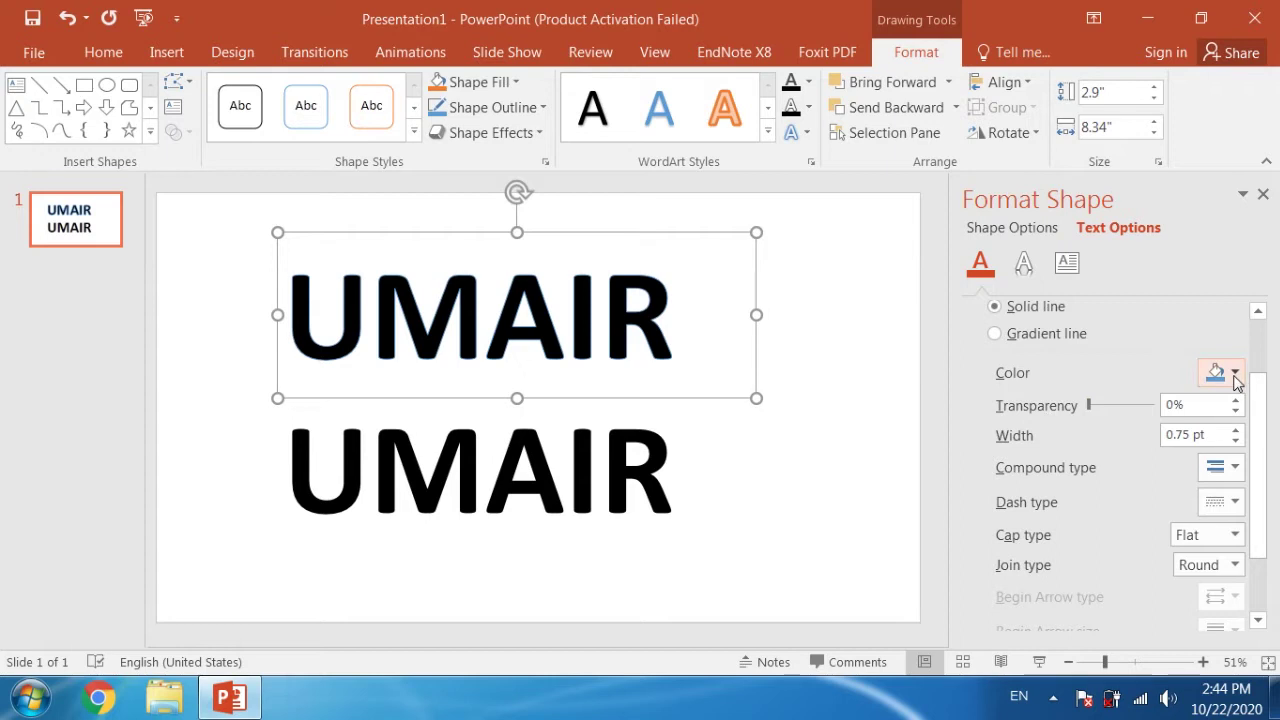
left_click(1236, 376)
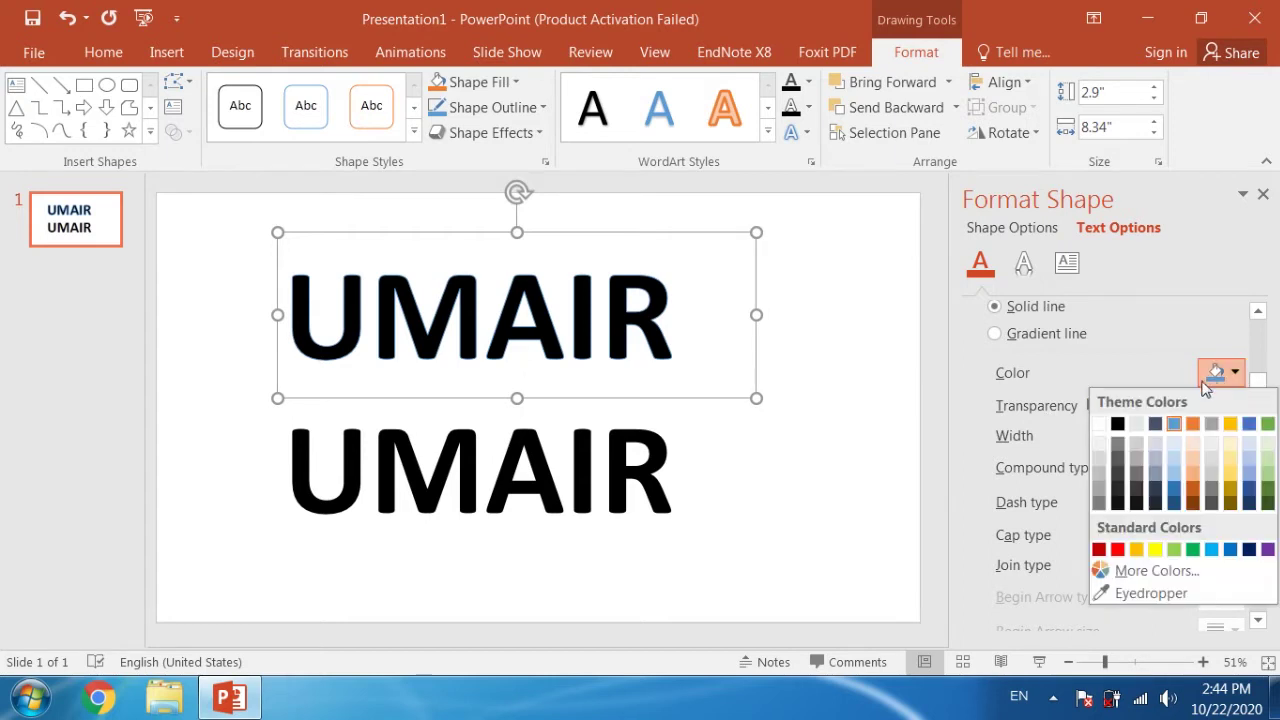
left_click(1155, 549)
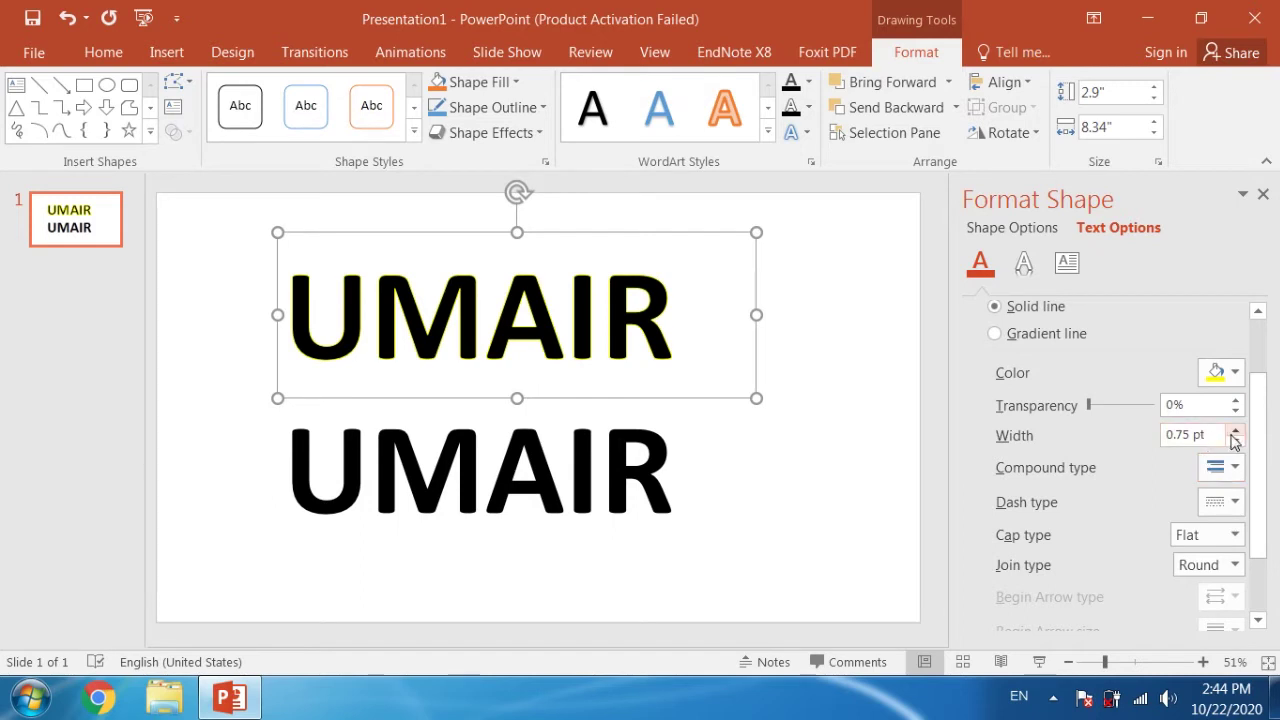
left_click_drag(1215, 434, 1160, 443)
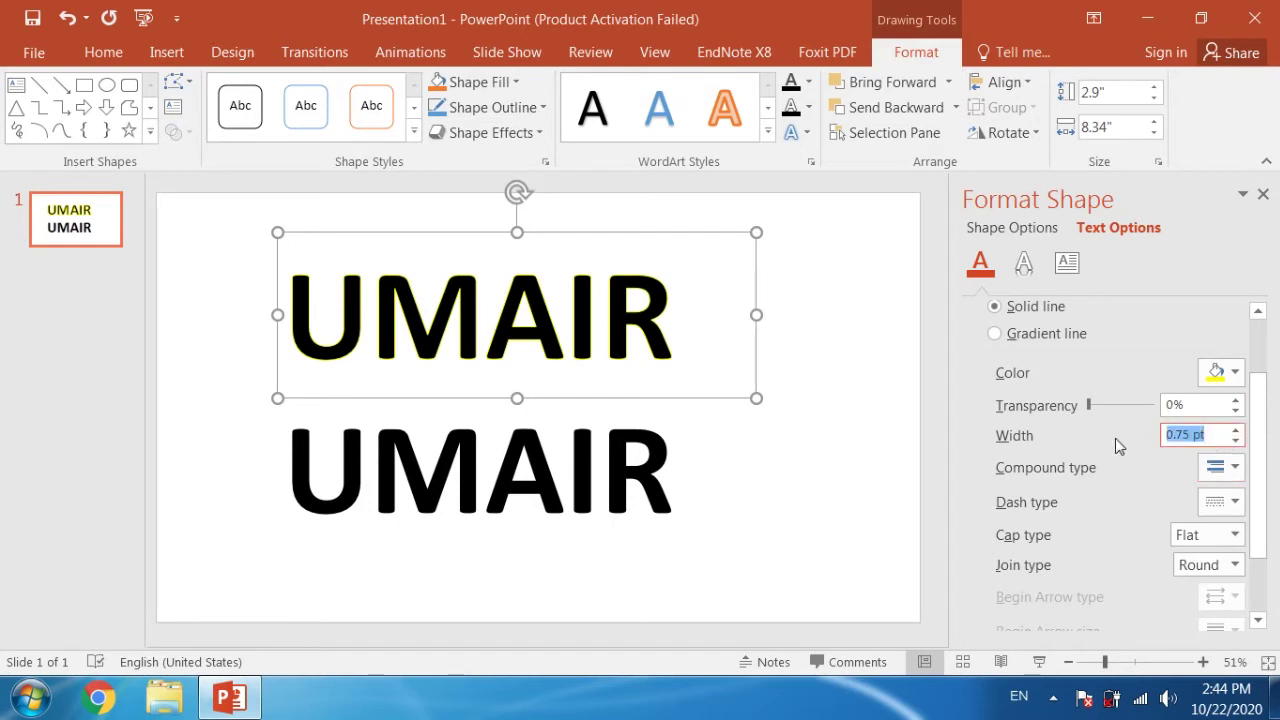
type("20")
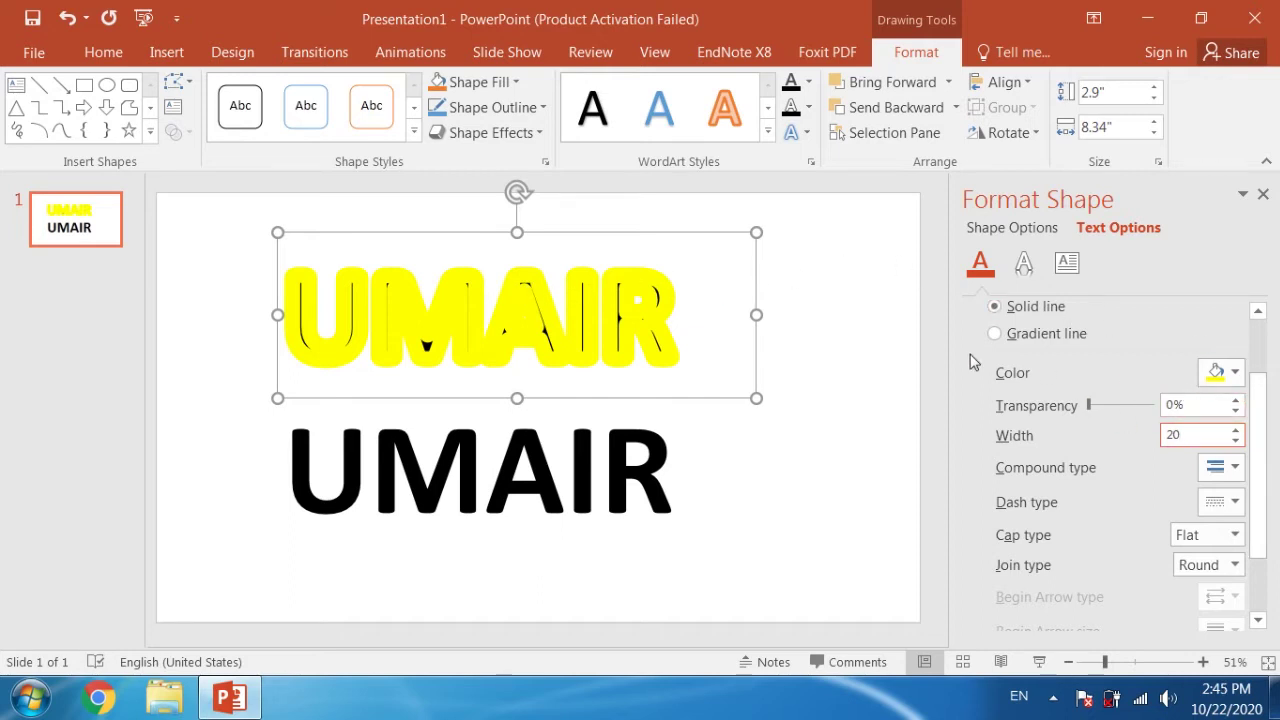
- Add a 5 pt black glow around the yellow-outlined top UMAIR
left_click(660, 242)
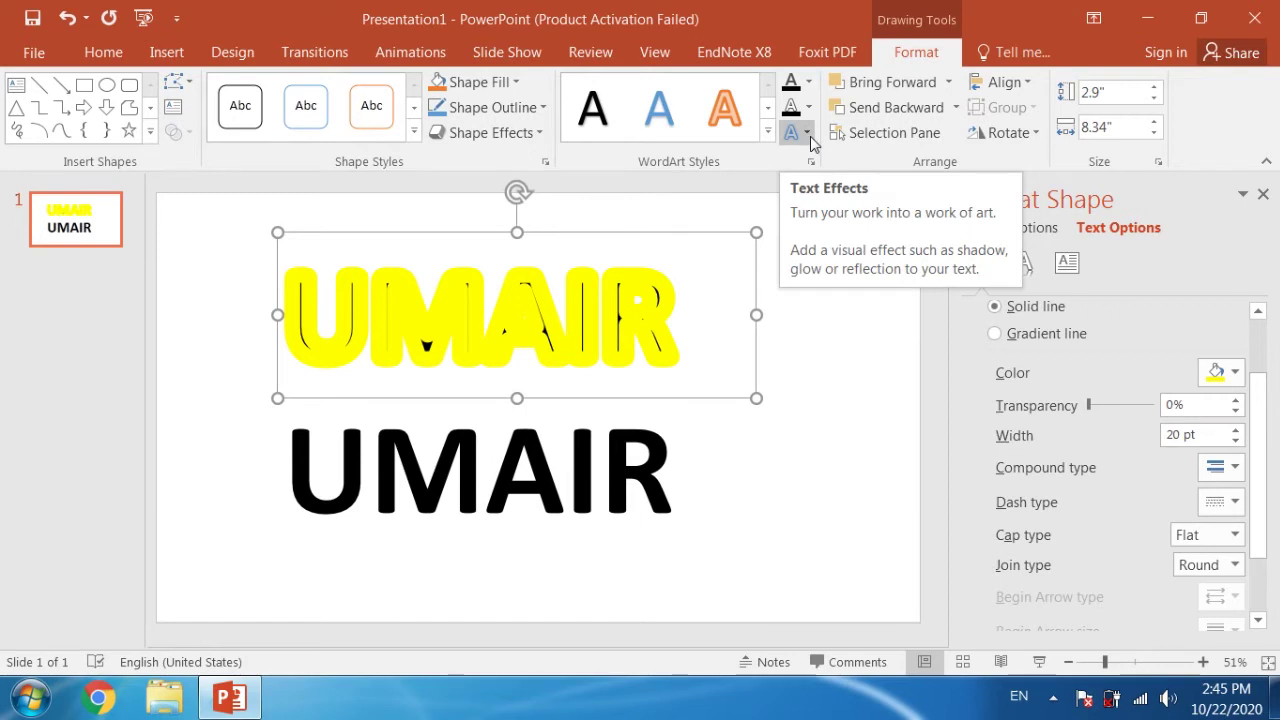
left_click(808, 134)
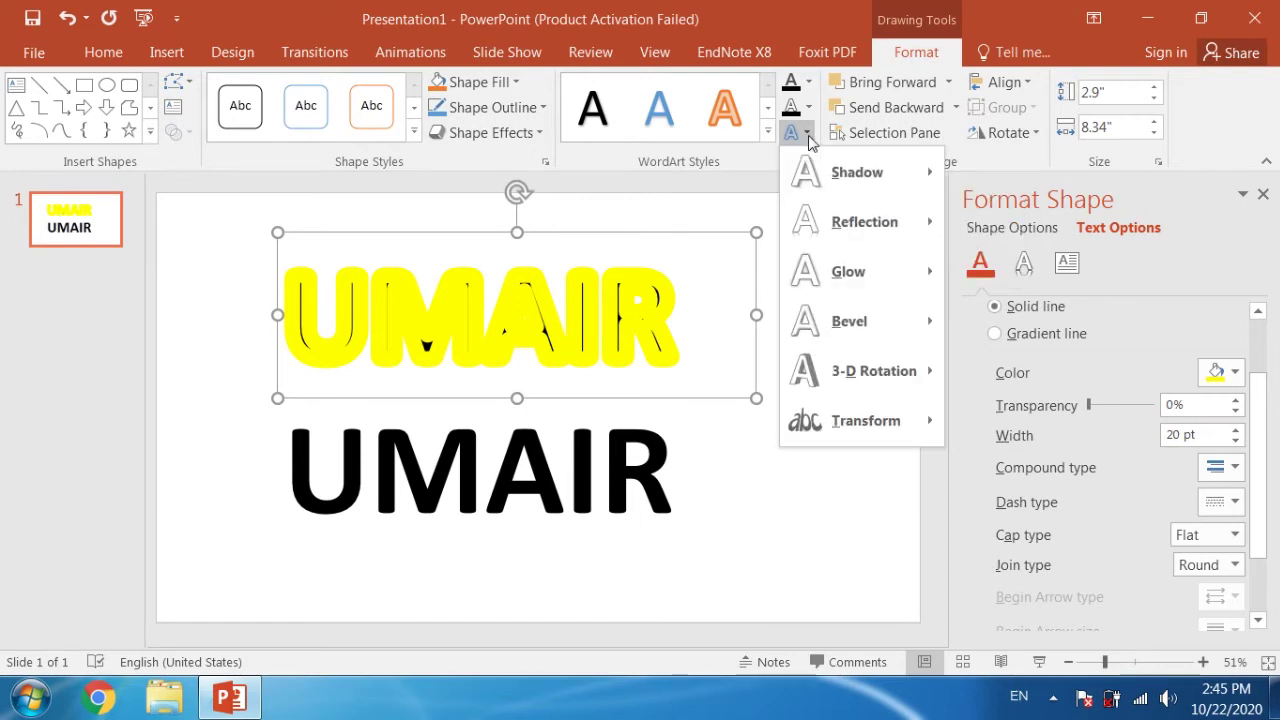
mouse_move(848, 272)
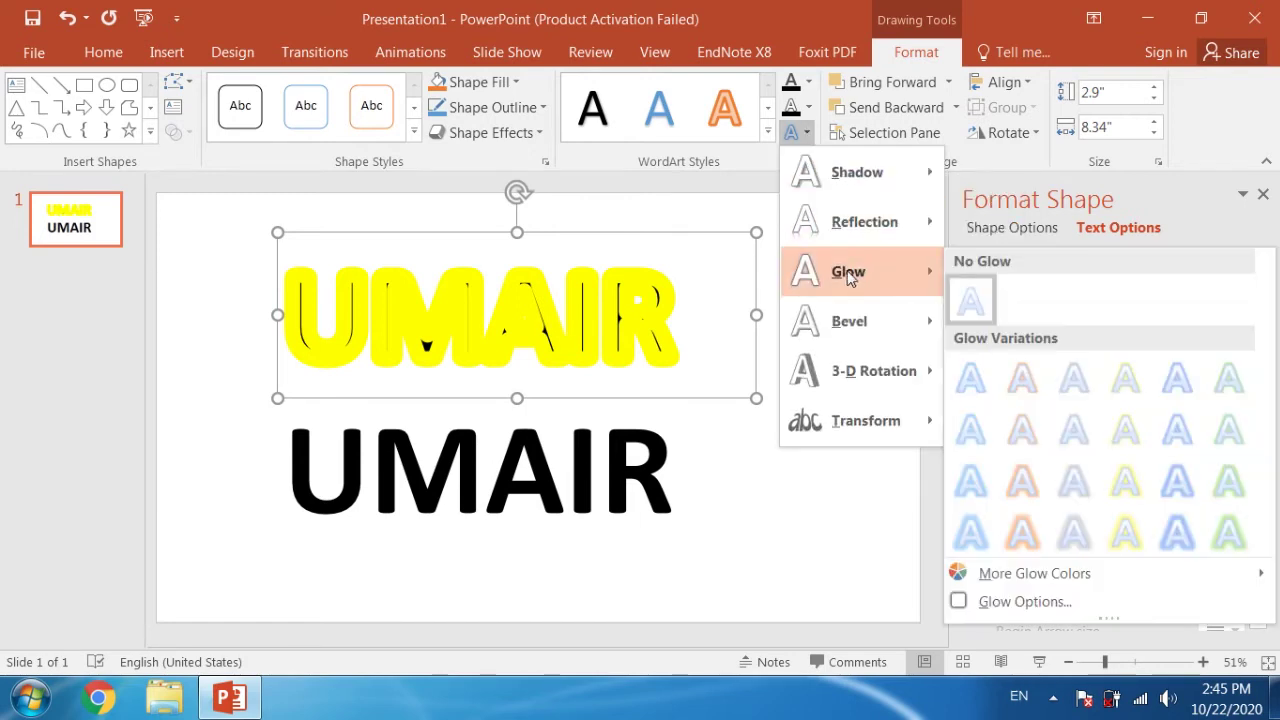
left_click(1007, 601)
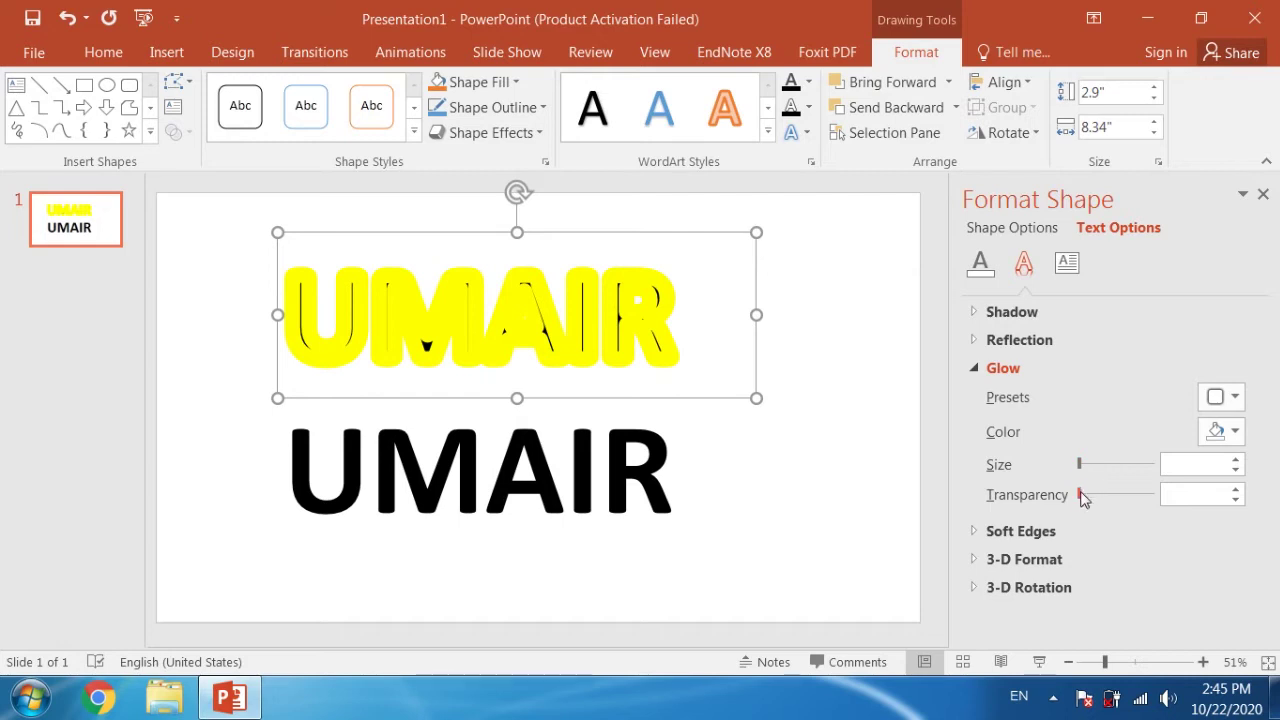
mouse_move(1080, 494)
left_mouse_down()
mouse_move(1102, 496)
mouse_move(1010, 505)
left_mouse_up()
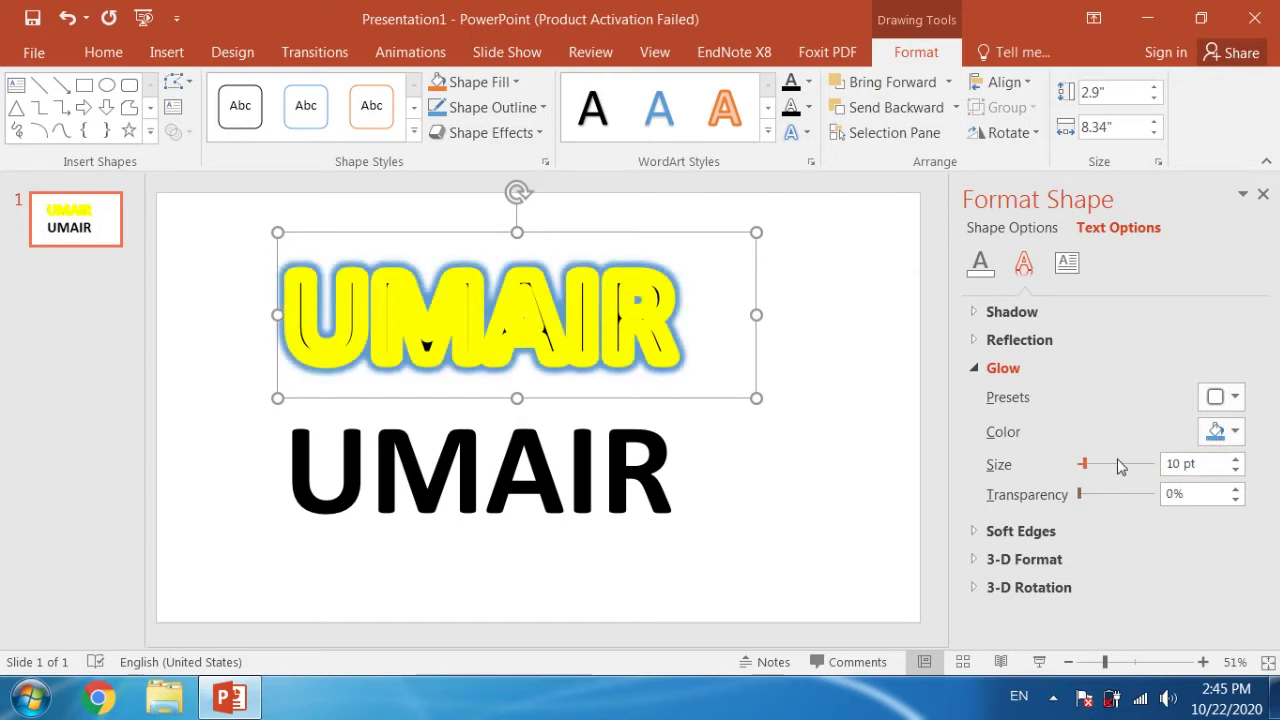
left_click_drag(1090, 471, 1088, 474)
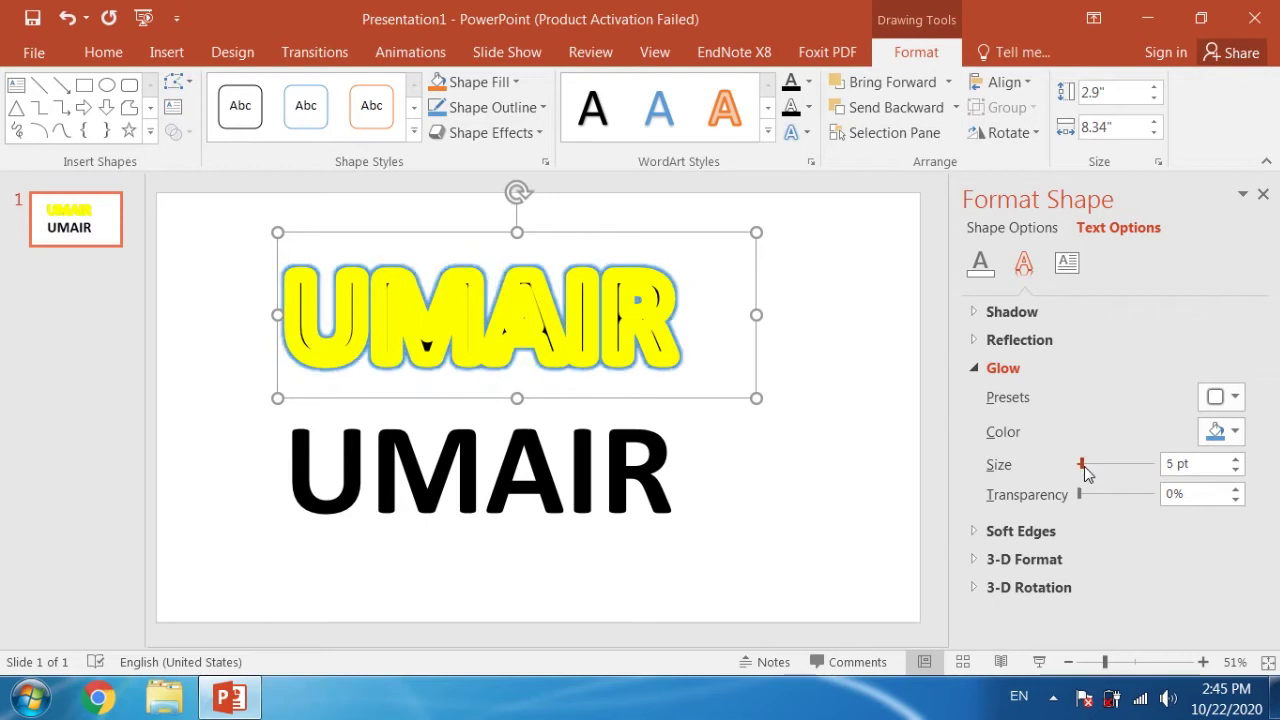
left_click(1228, 438)
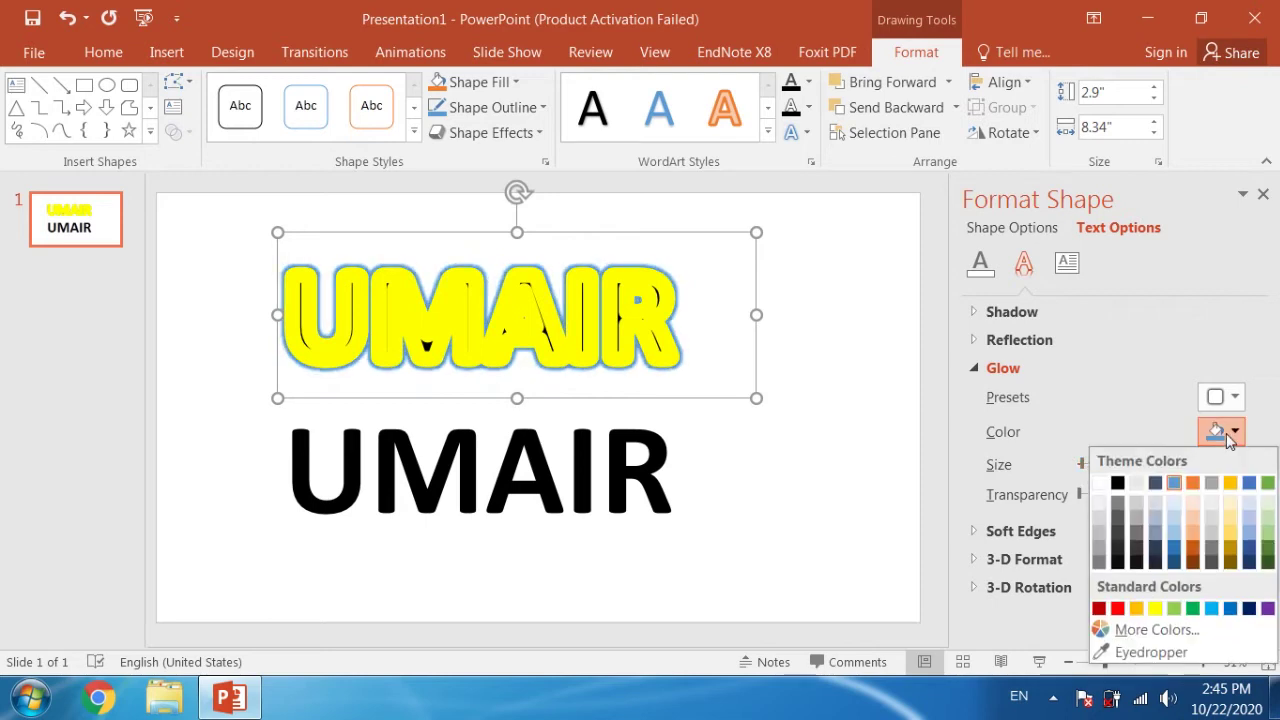
left_click(1118, 483)
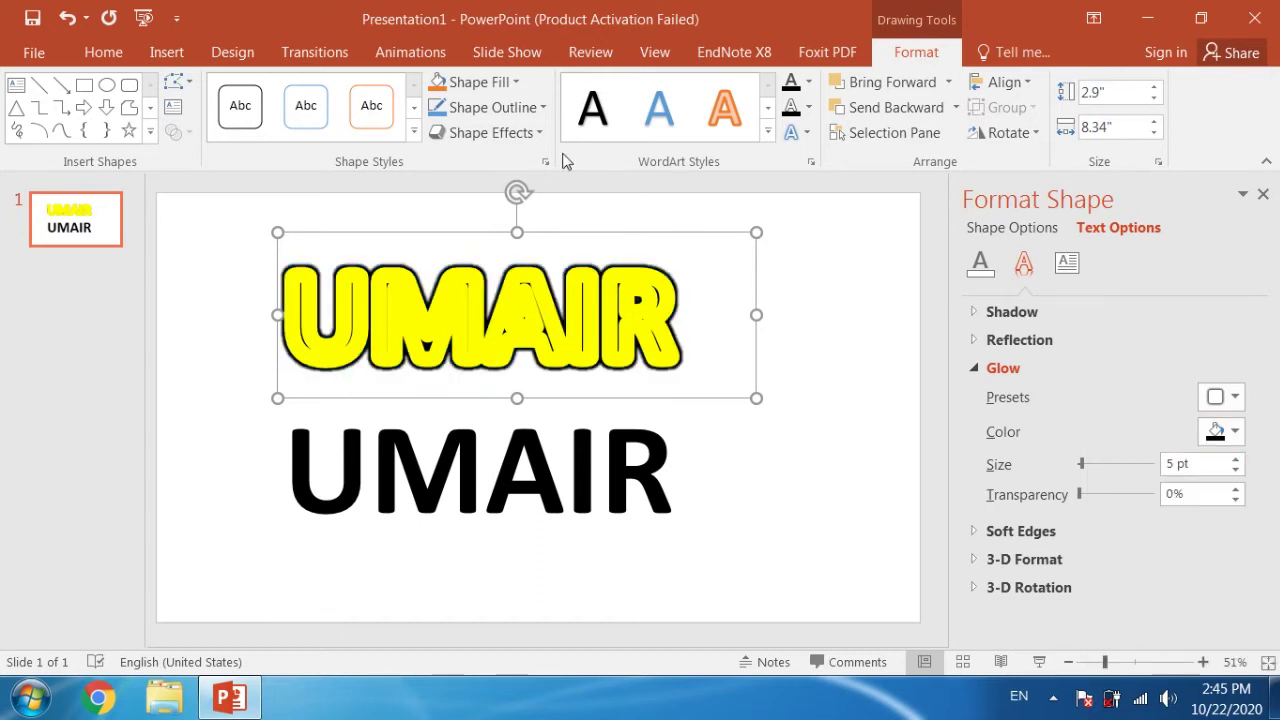
left_click_drag(580, 240, 585, 236)
- Bring the black UMAIR forward and drop it exactly onto the yellow-outlined copy
left_click(565, 455)
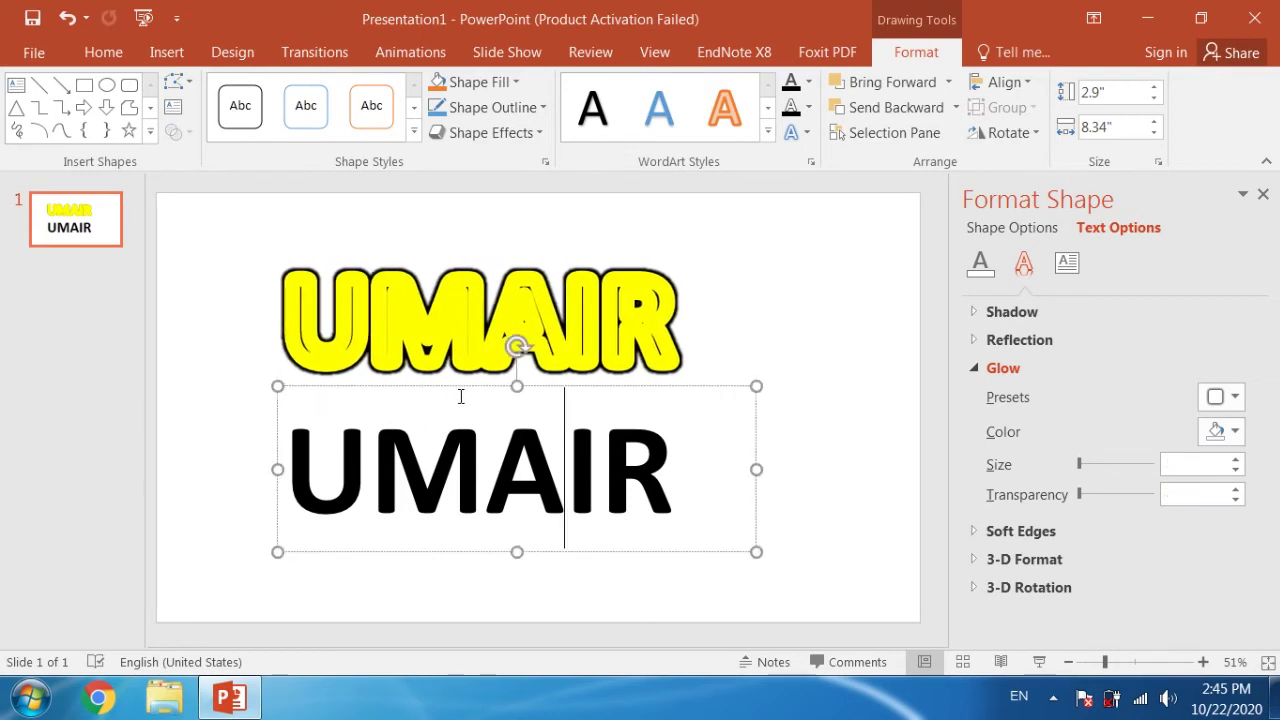
left_click(460, 390)
left_click(452, 447)
left_click(423, 389)
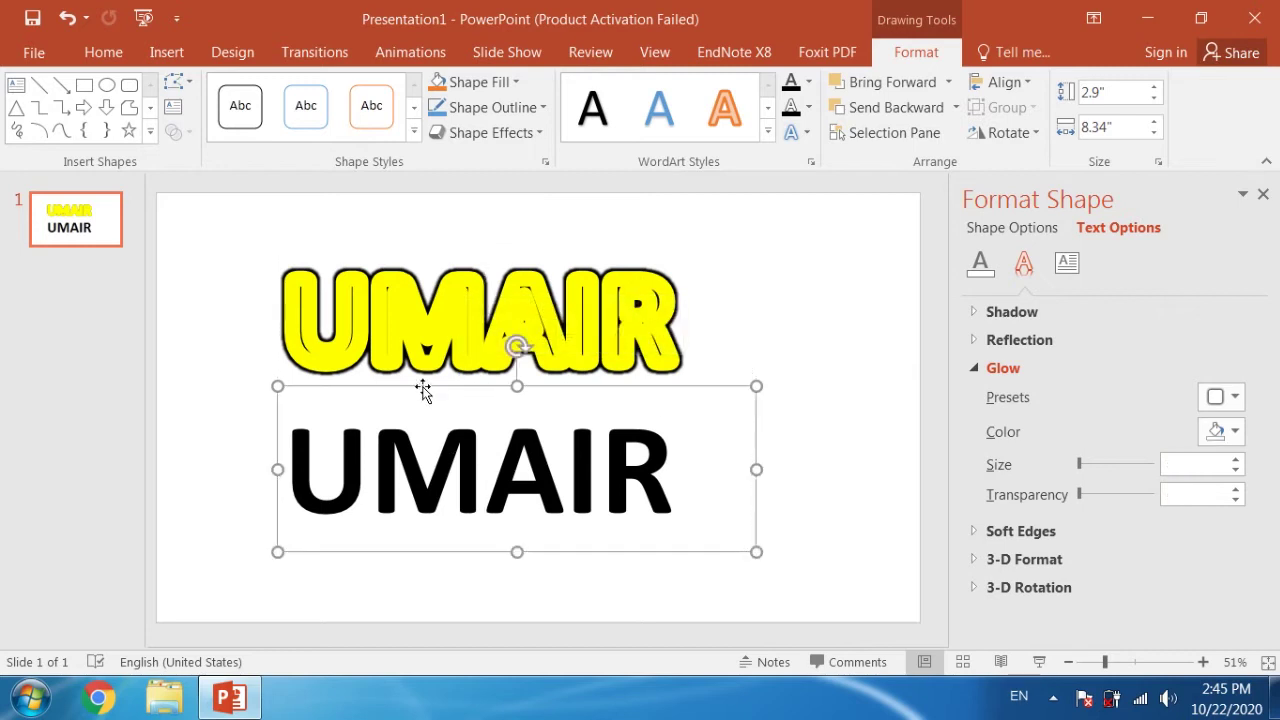
left_click(903, 86)
left_click_drag(447, 388, 446, 240)
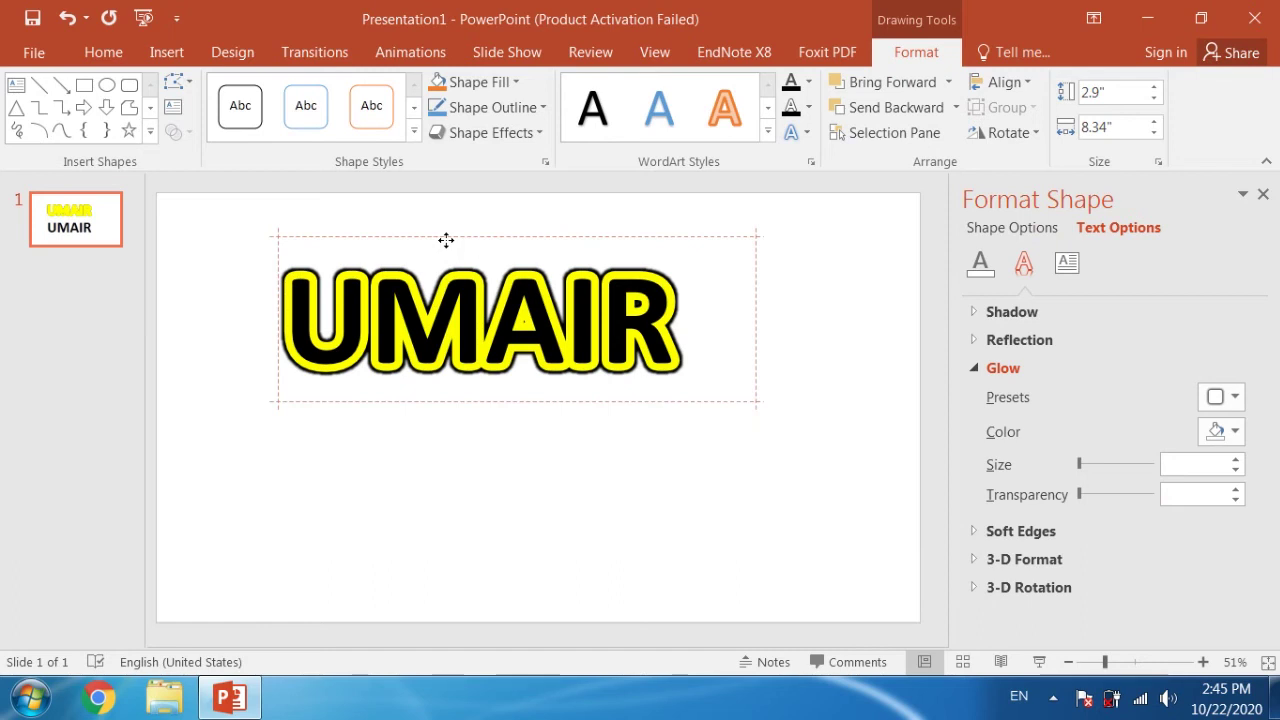
left_click_drag(446, 240, 446, 240)
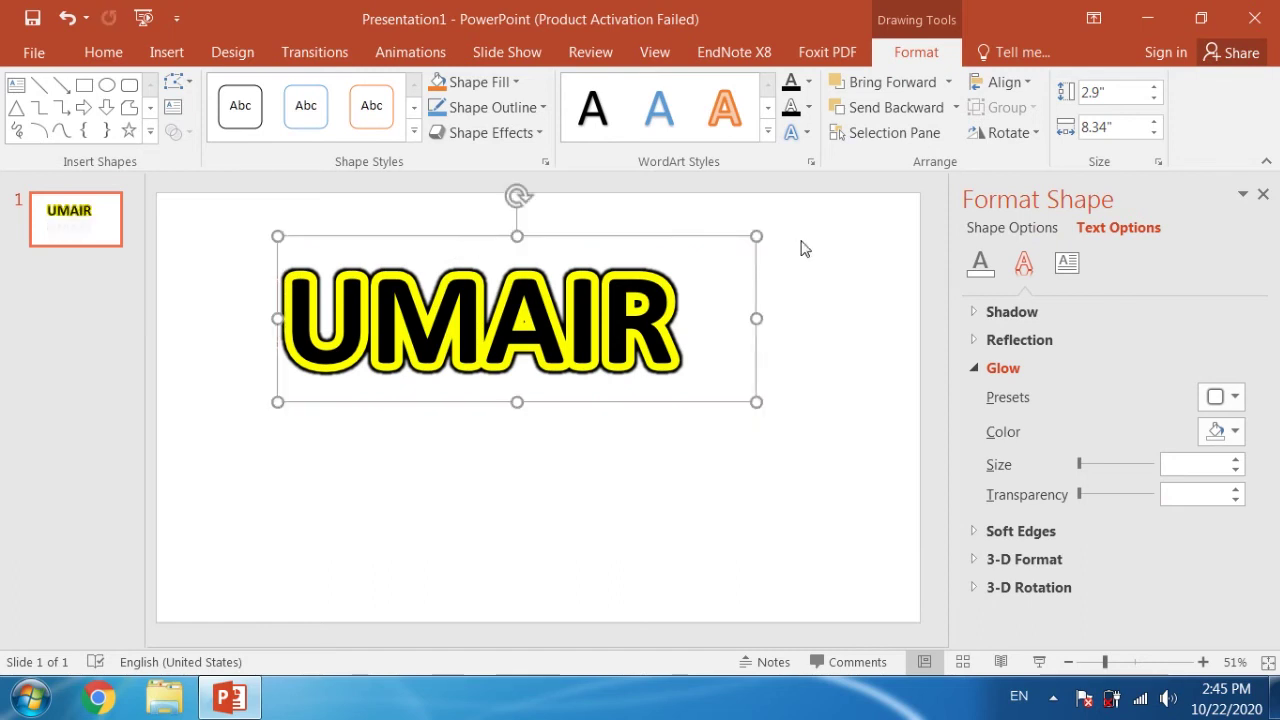
left_click(254, 216)
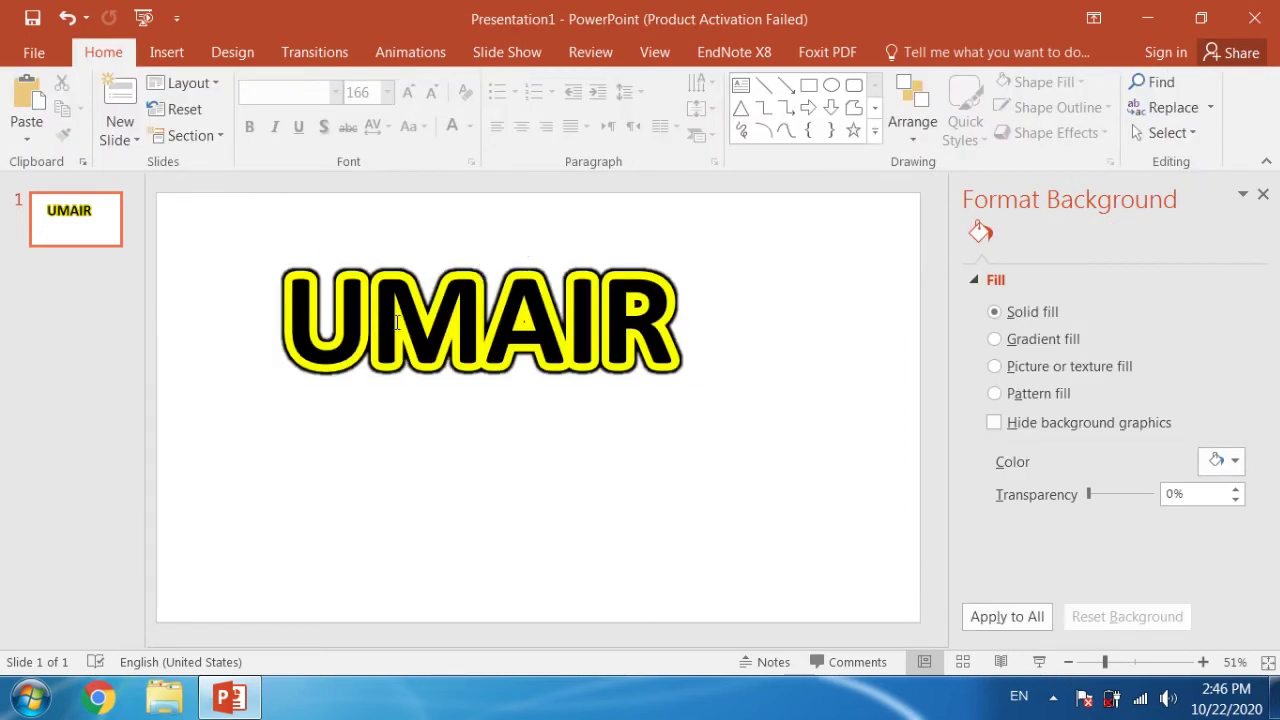
- Add a text box below UMAIR with the Urdu word عمیر, enlarged to 166 and bold
left_click(741, 86)
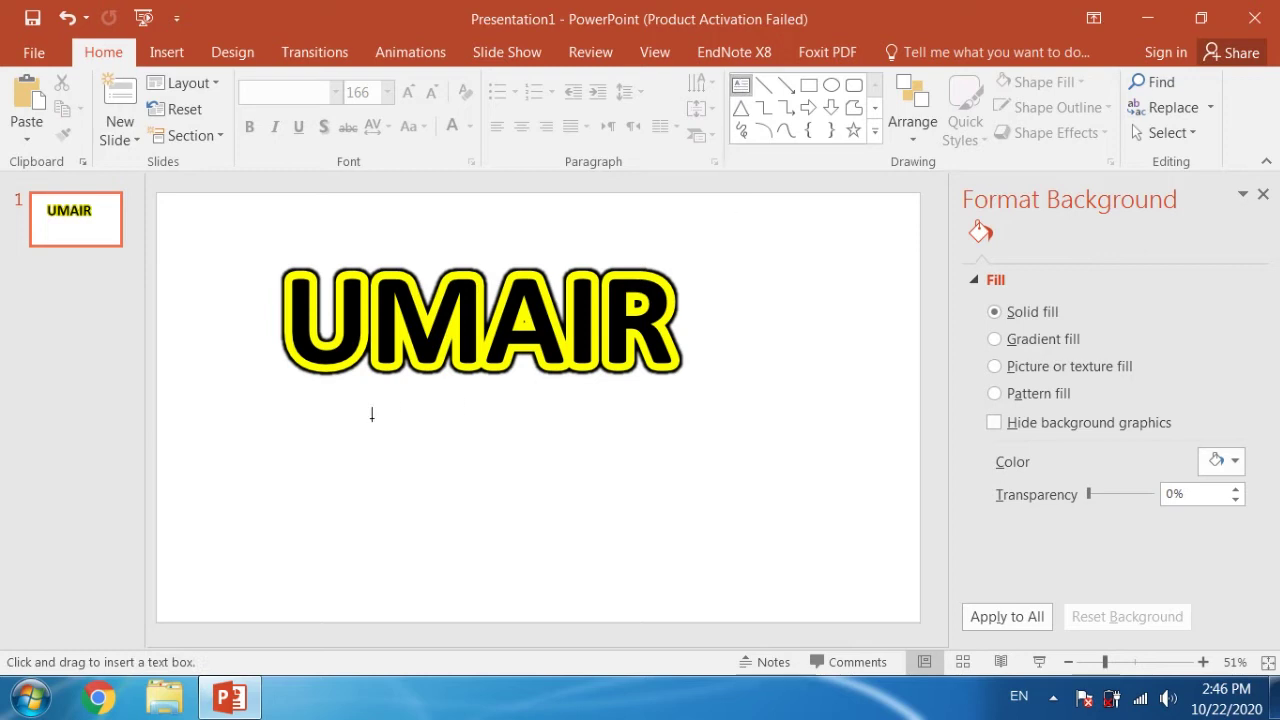
left_click_drag(359, 449, 795, 553)
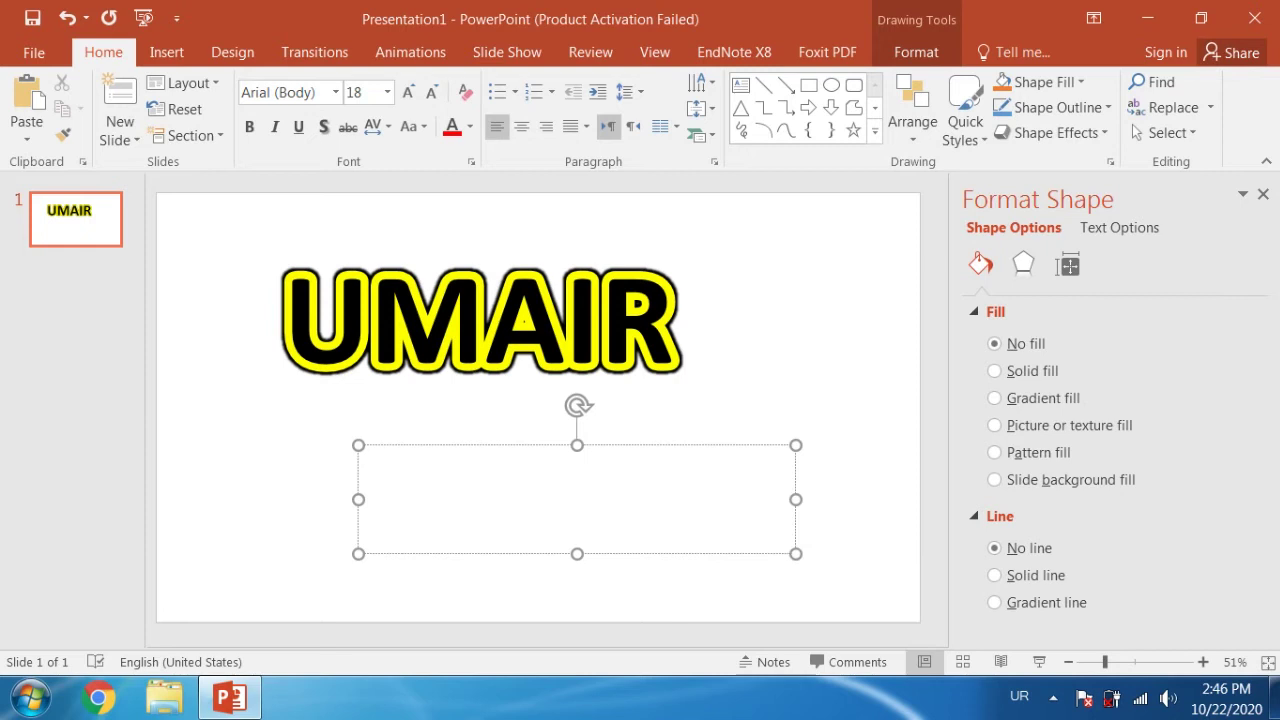
type("میر")
key("ctrl+a")
key("ctrl+shift+period")
key("ctrl+shift+period")
key("ctrl+shift+period")
key("ctrl+shift+period")
key("ctrl+shift+period")
key("ctrl+shift+period")
type("عم")
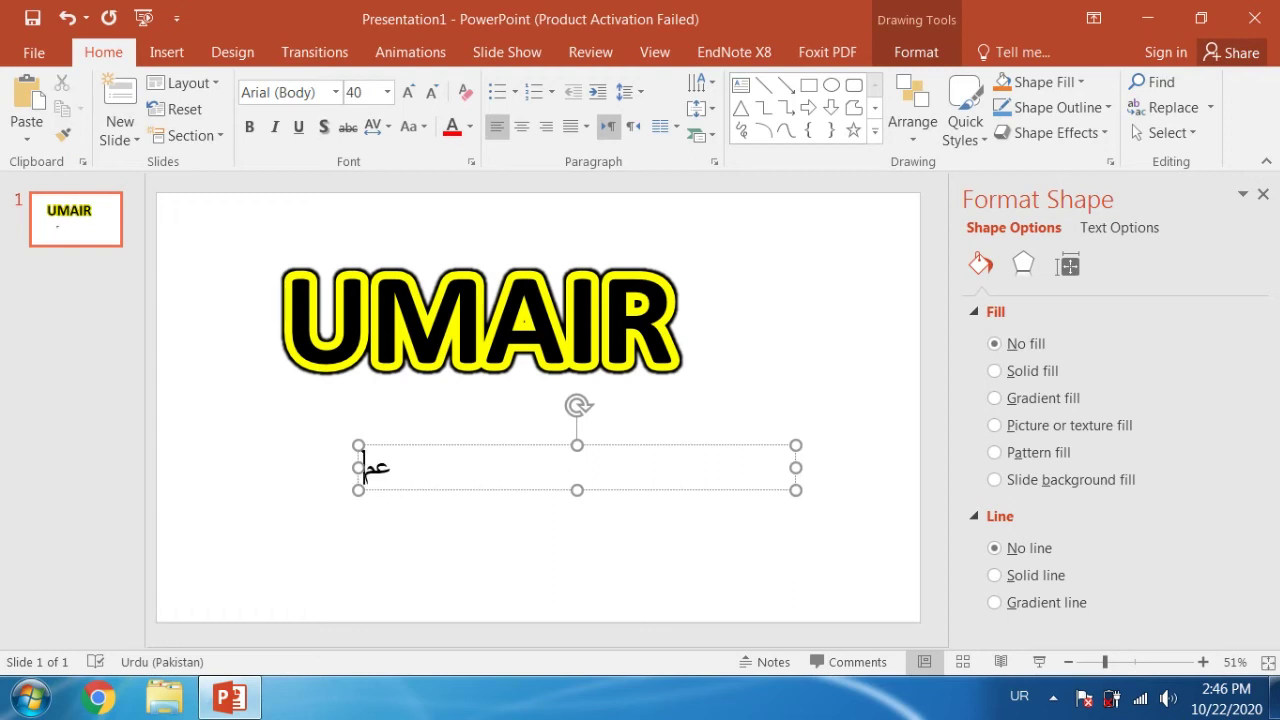
type("یر")
key("ctrl+a")
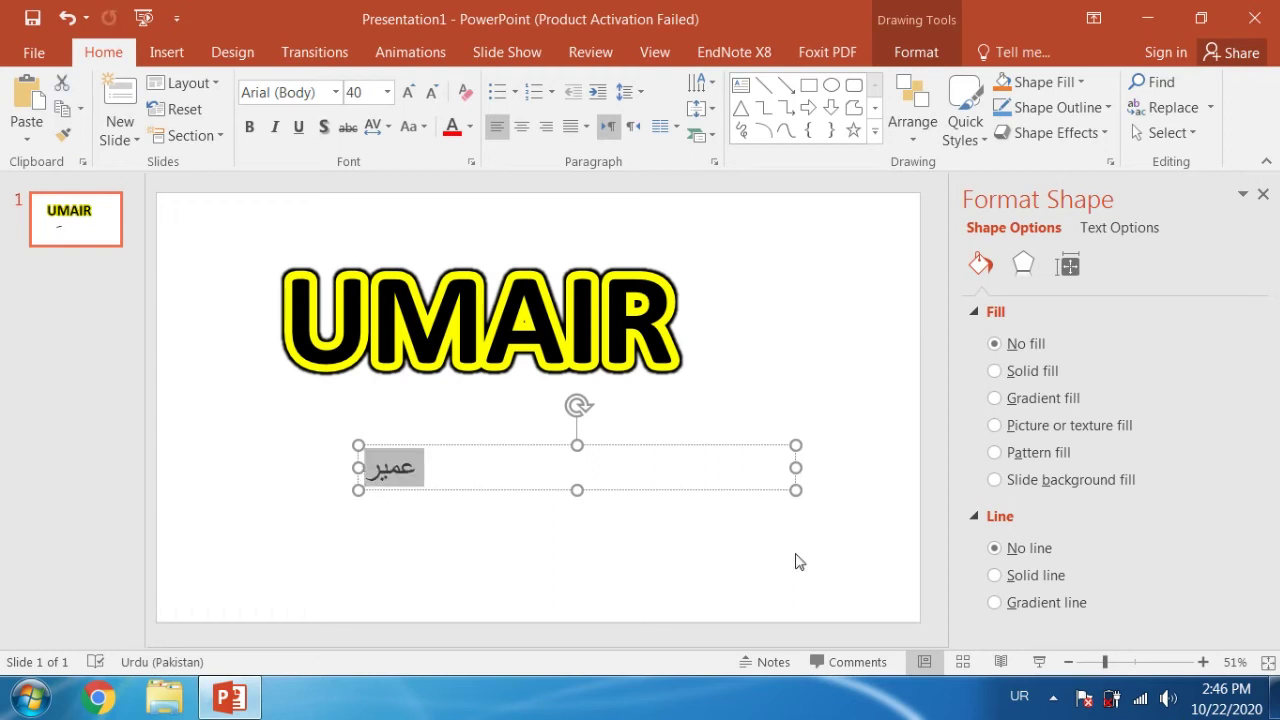
key("ctrl+shift+period")
key("ctrl+shift+period")
key("ctrl+shift+period")
key("ctrl+shift+period")
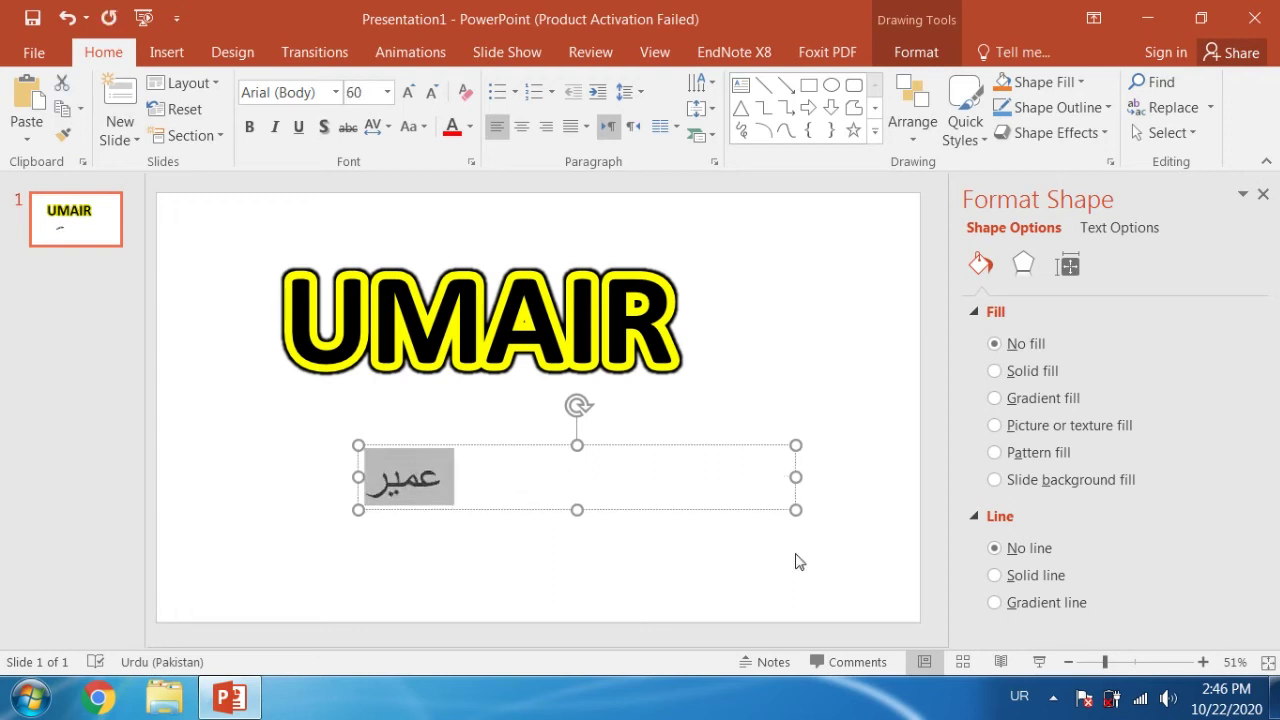
key("ctrl+shift+period")
key("ctrl+shift+period")
key("ctrl+shift+period")
key("ctrl+shift+period")
key("ctrl+shift+period")
key("ctrl+shift+period")
key("ctrl+shift+period")
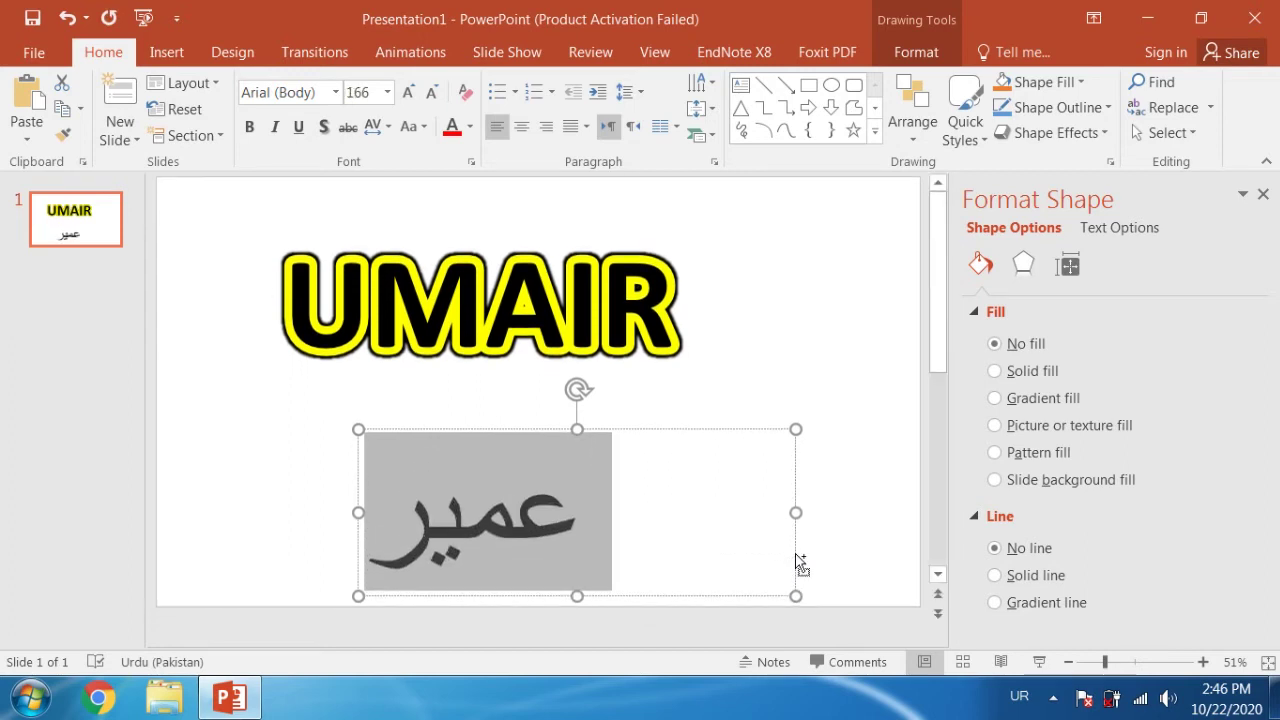
key("ctrl+b")
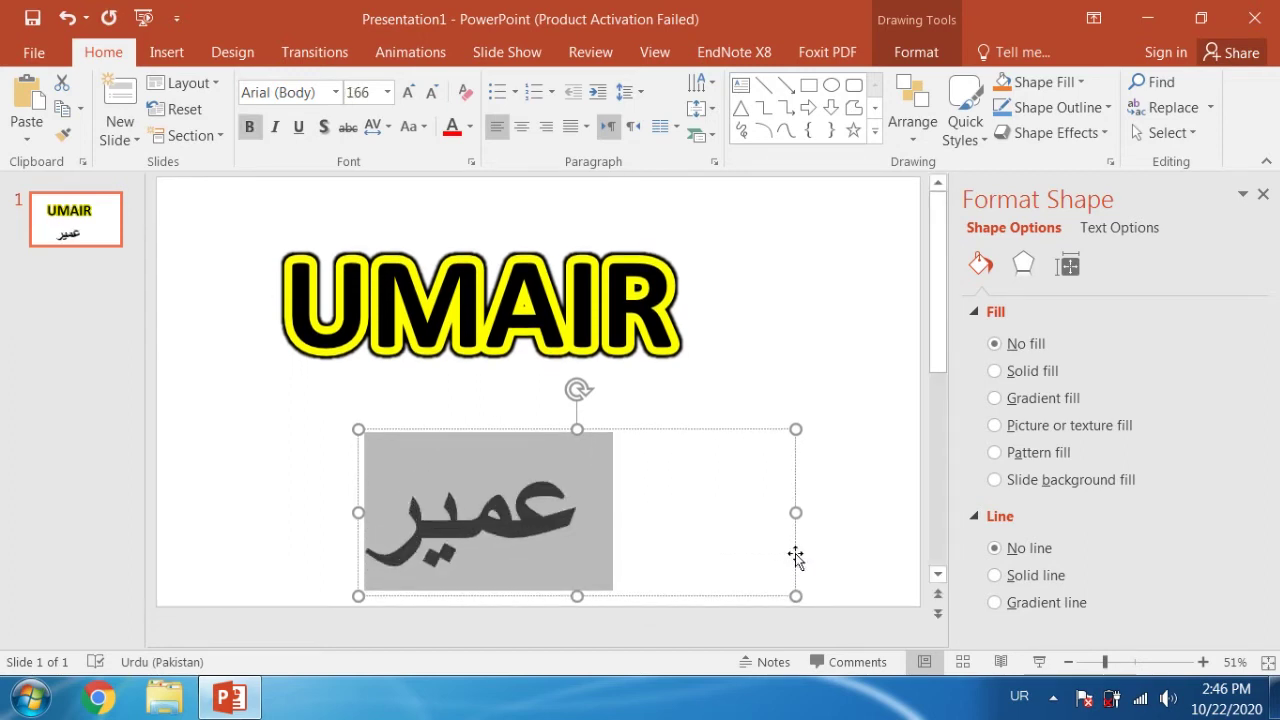
left_click(464, 468)
- Move the Urdu word under UMAIR on the left and place a copy to its right
mouse_move(443, 434)
left_mouse_down()
mouse_move(306, 358)
mouse_move(288, 363)
left_mouse_up()
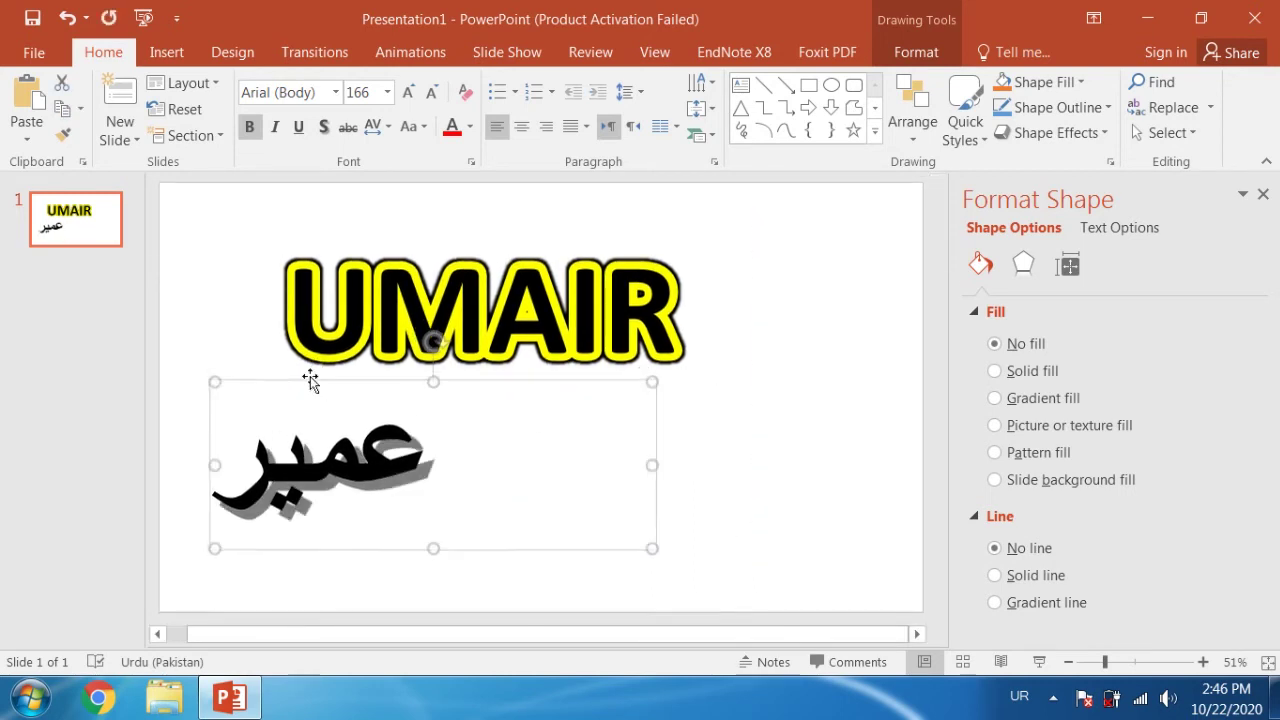
left_click(513, 386)
left_click_drag(513, 386, 793, 380)
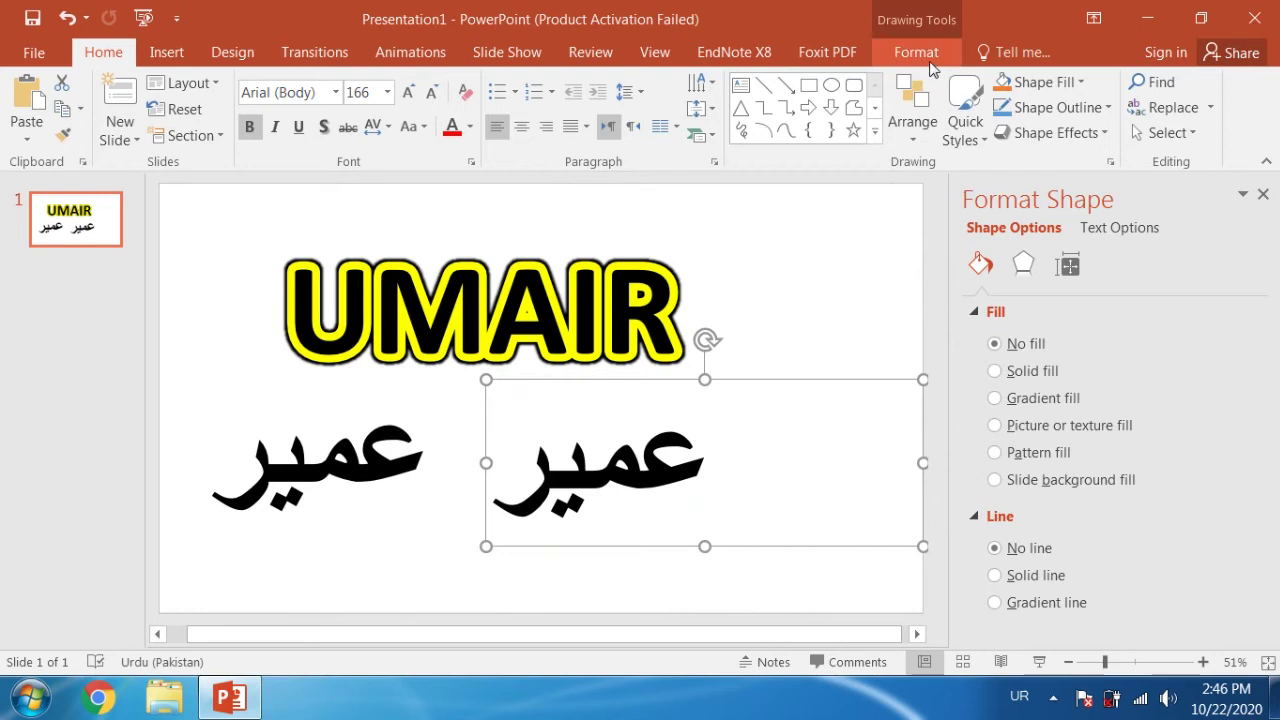
left_click(916, 54)
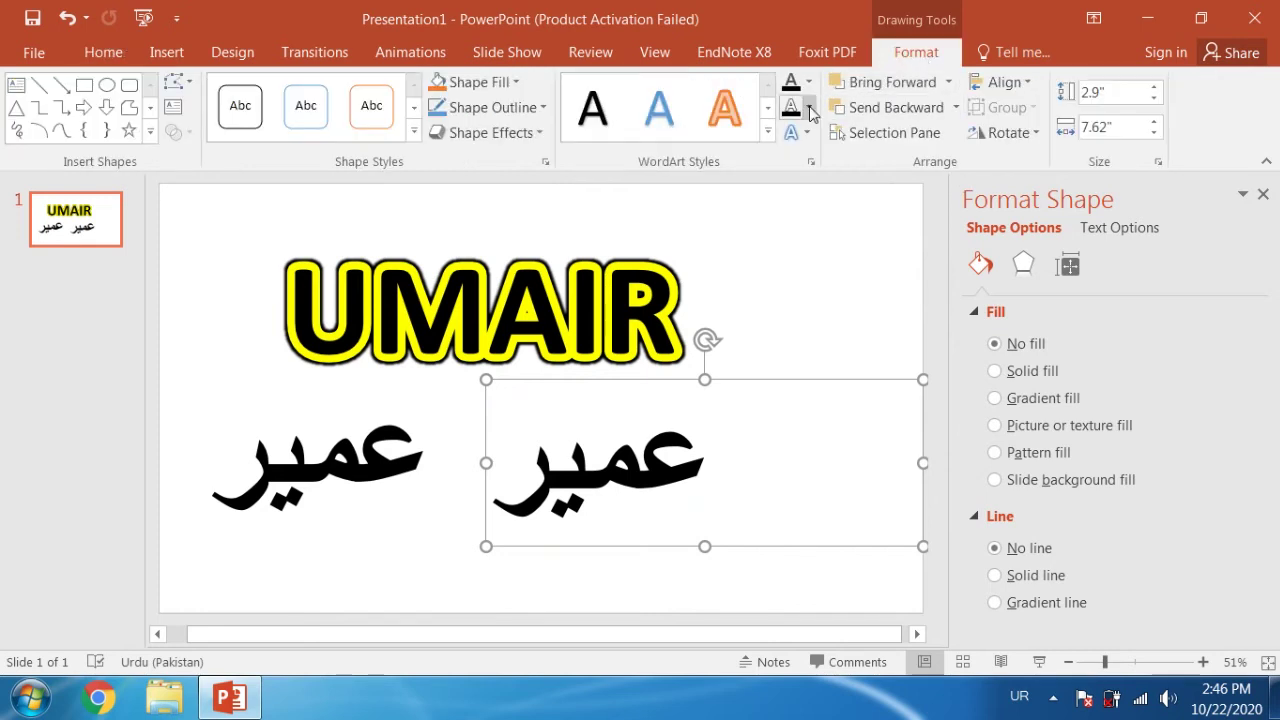
- Open the text fill and outline settings for the right Urdu copy, undoing a trial yellow fill
left_click(810, 110)
mouse_move(837, 391)
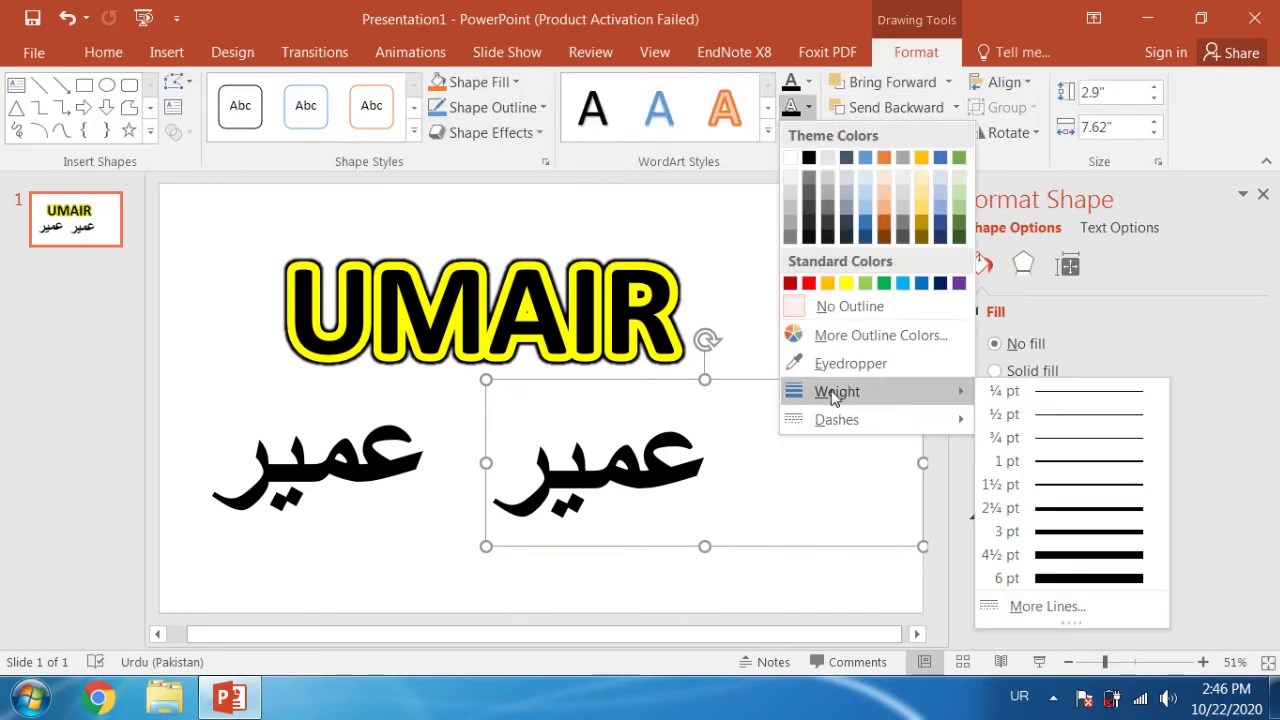
left_click(1045, 605)
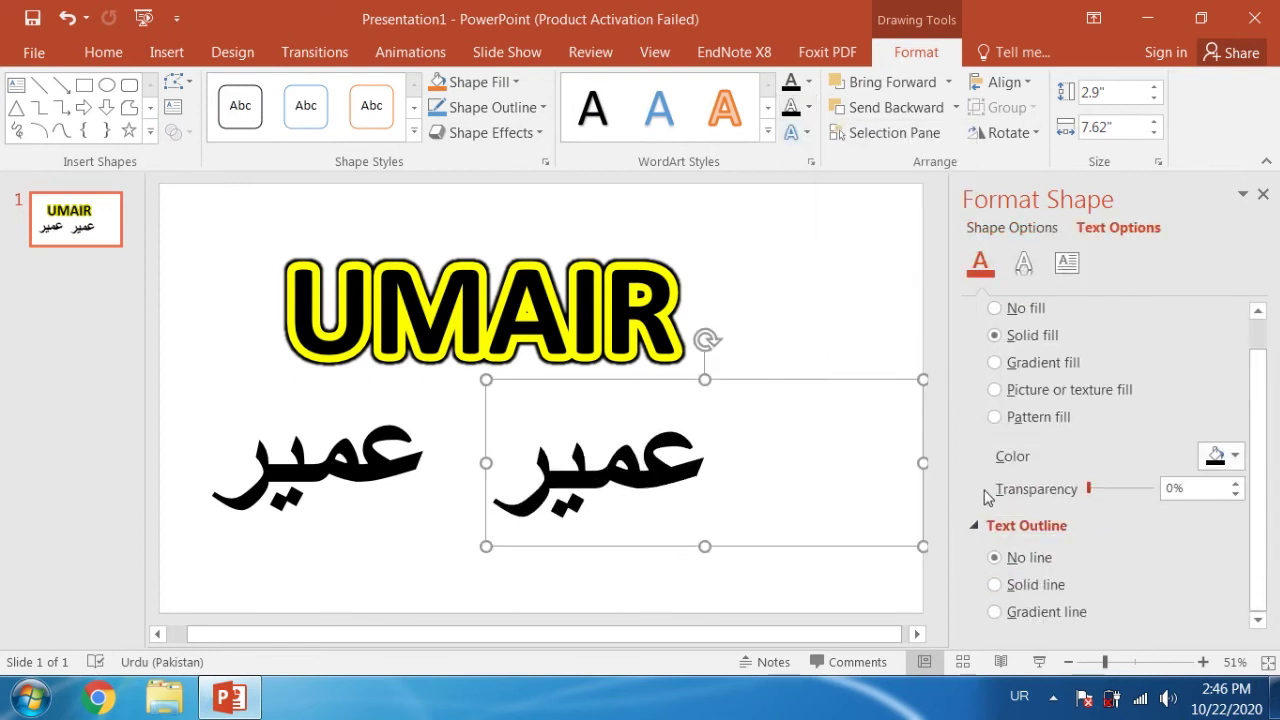
left_click(1233, 457)
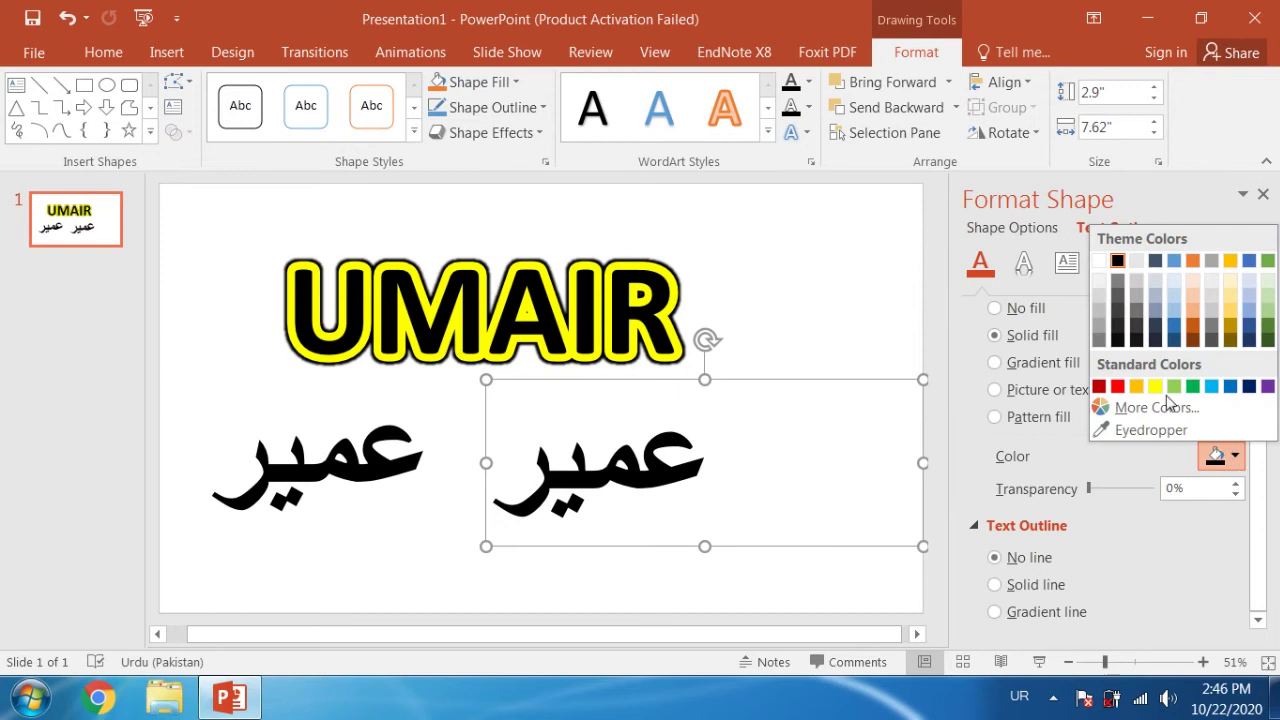
left_click(1155, 387)
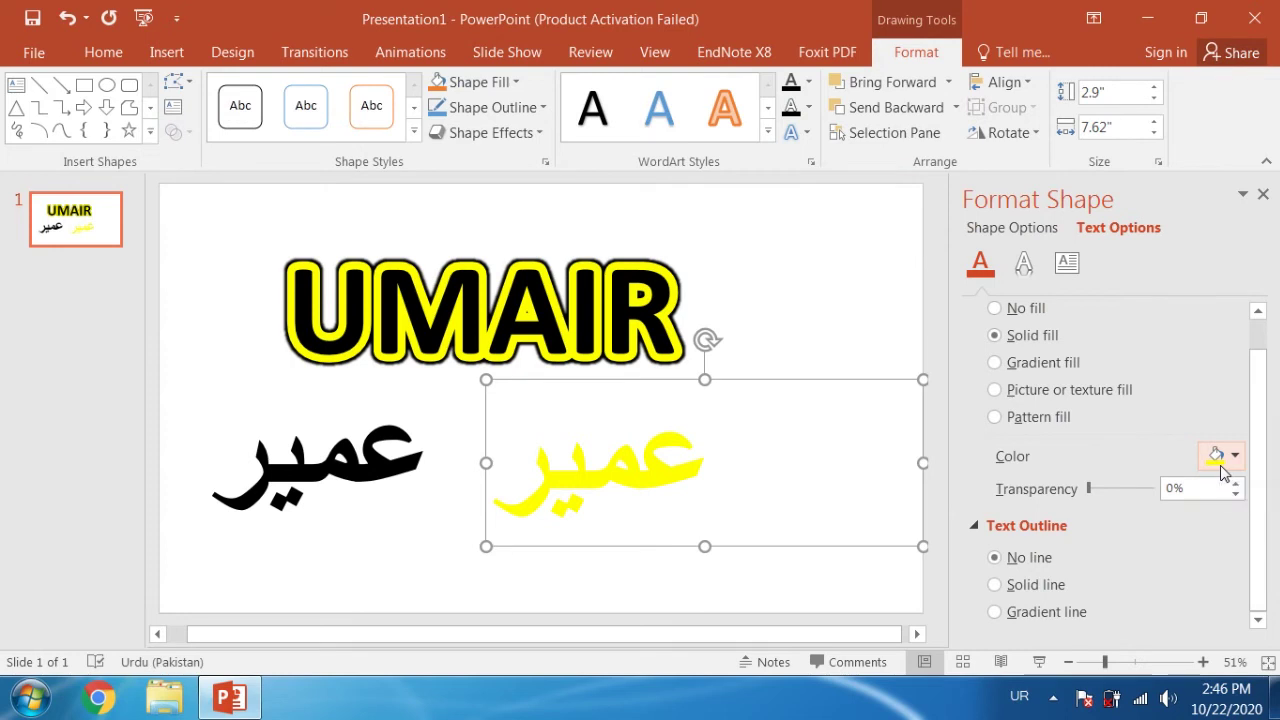
key("ctrl+z")
left_click(809, 107)
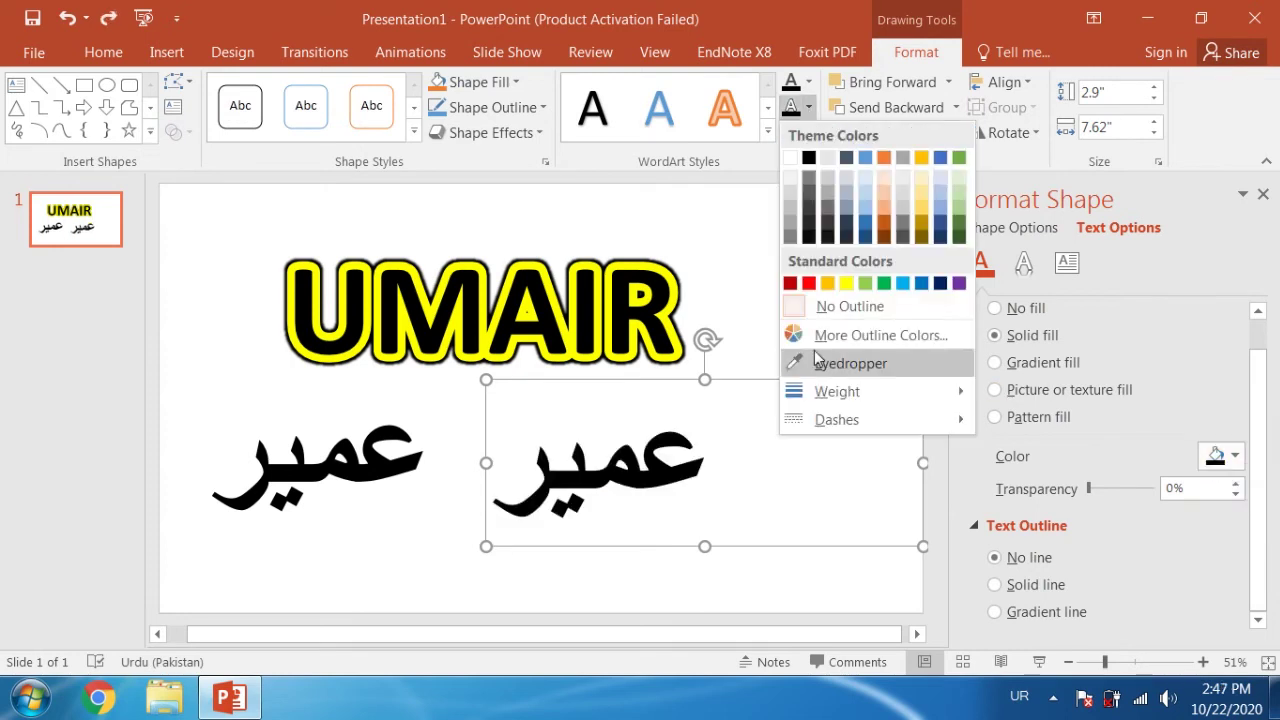
mouse_move(837, 391)
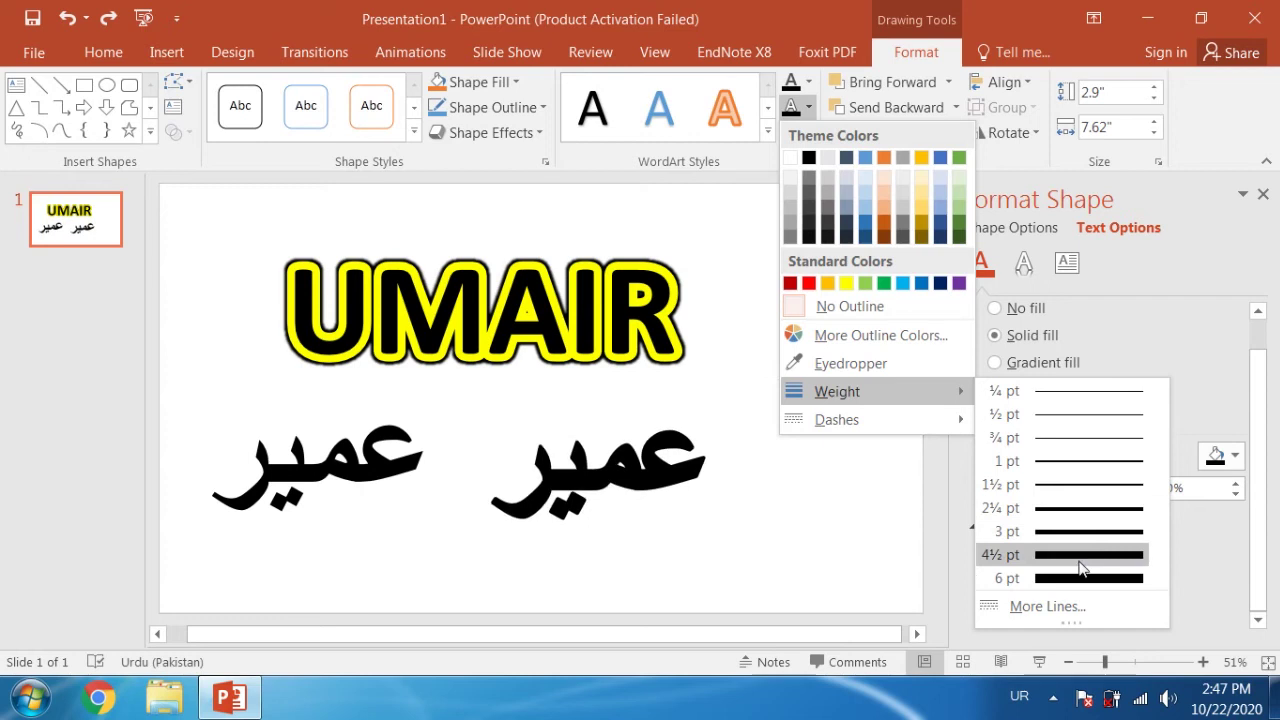
left_click(1062, 604)
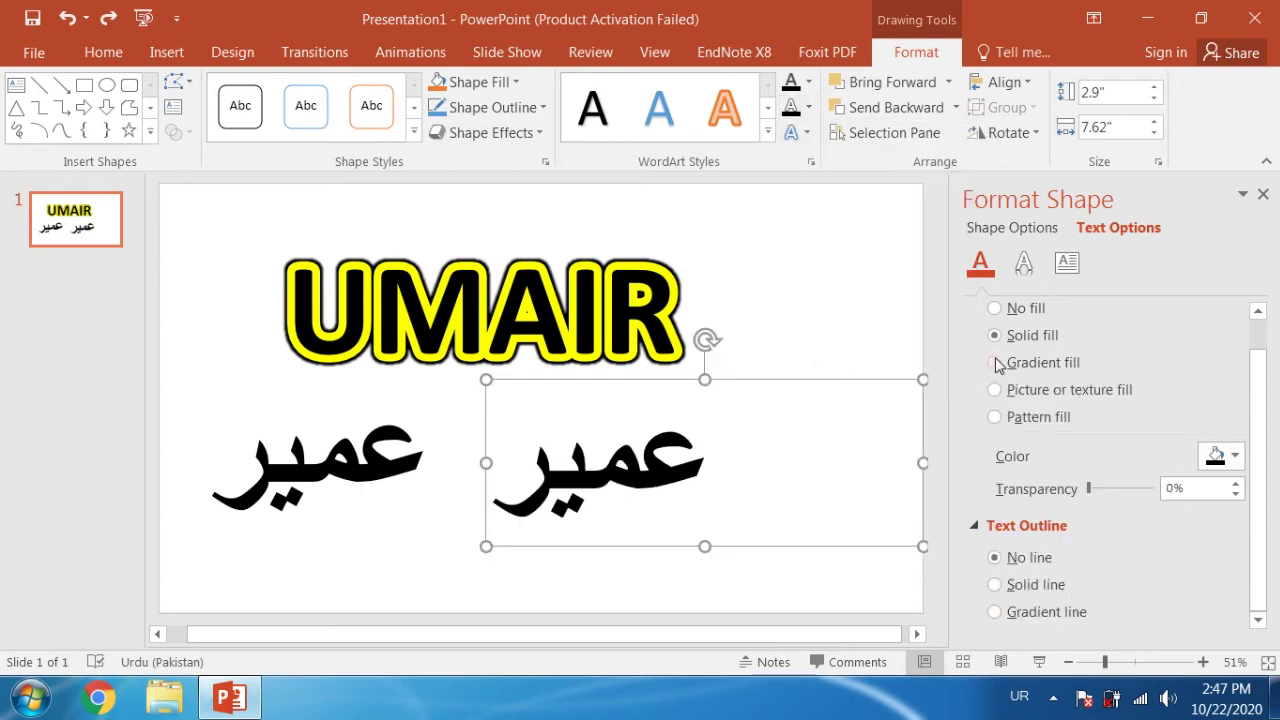
left_click(1262, 340)
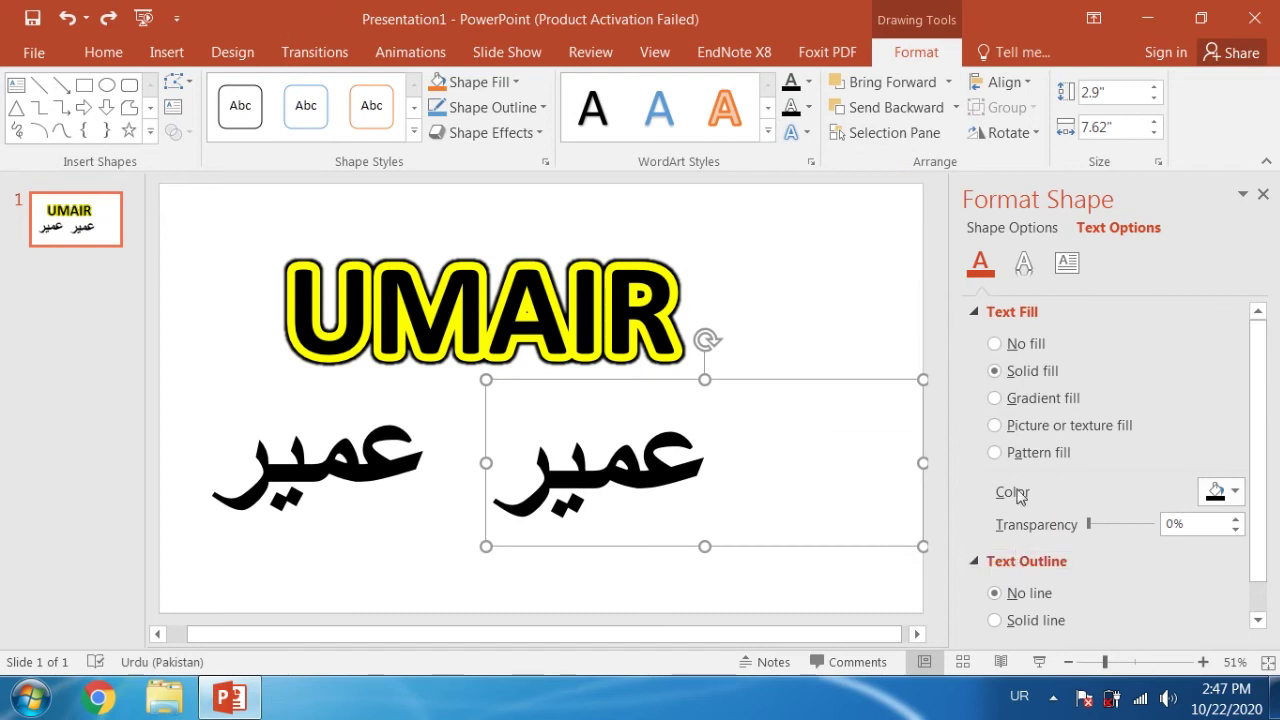
- Set the right Urdu copy's text outline to a solid yellow line with width 25 pt
left_click(994, 314)
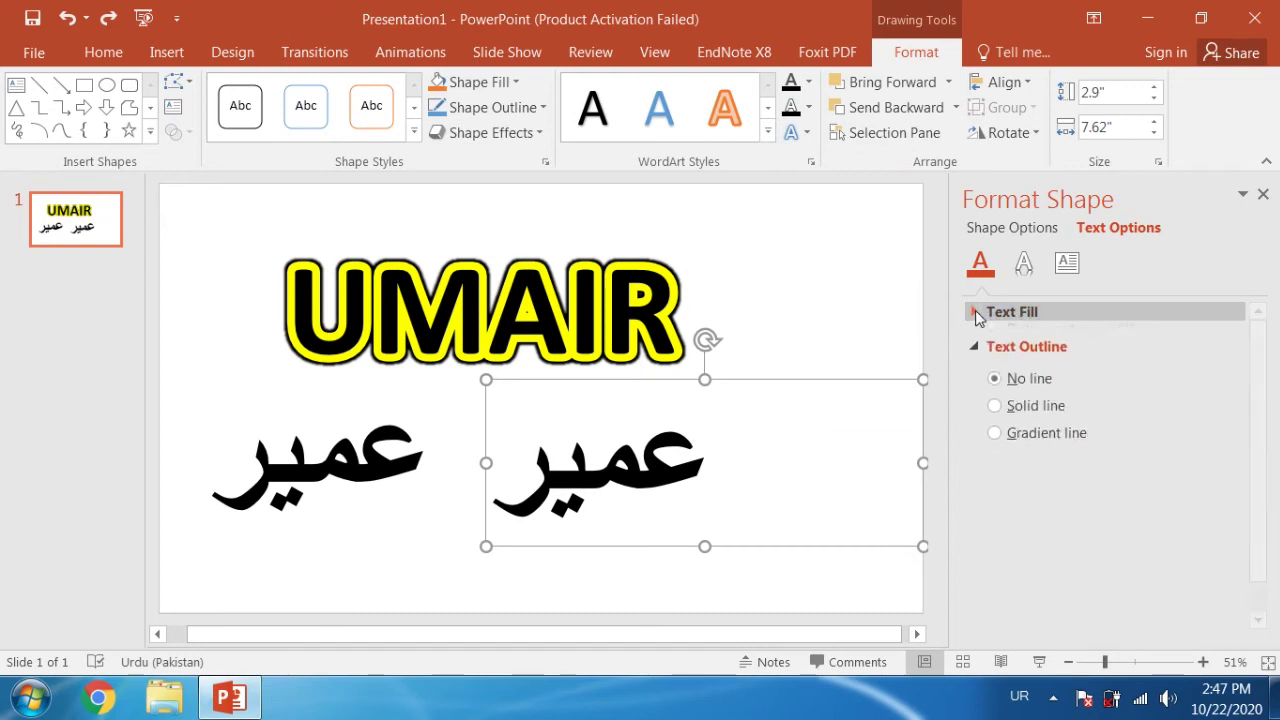
left_click(977, 339)
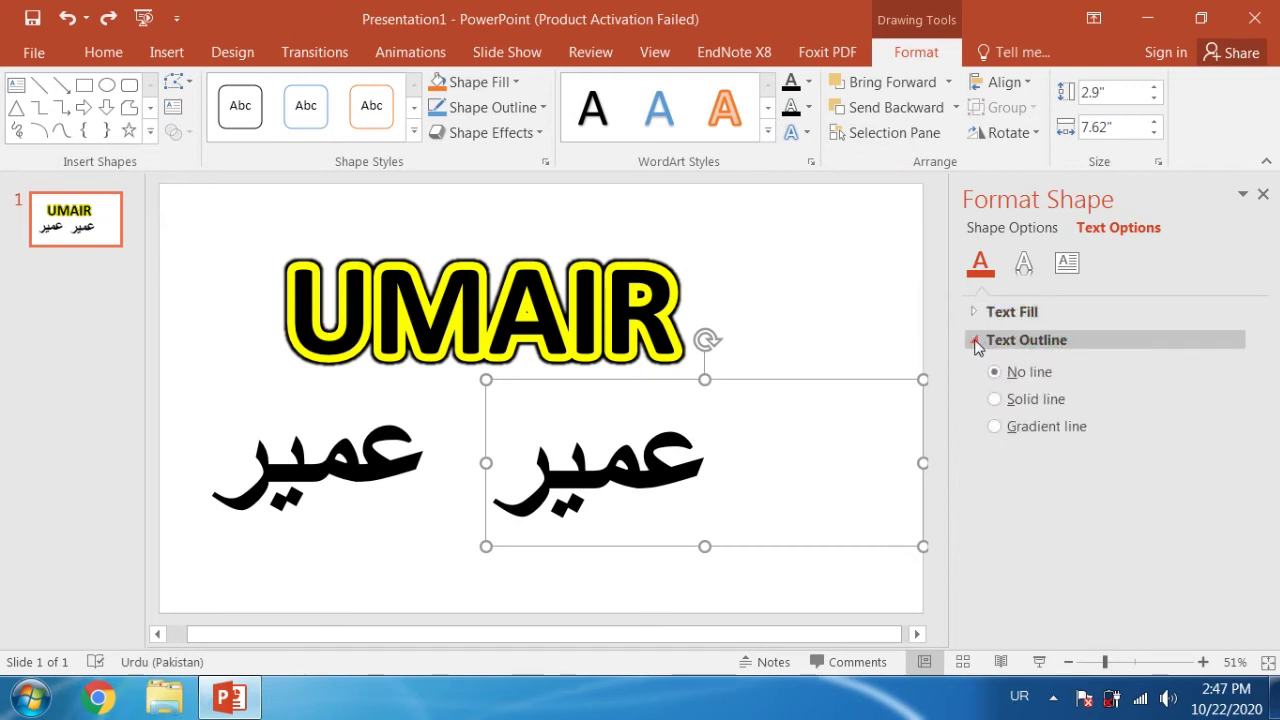
left_click(998, 405)
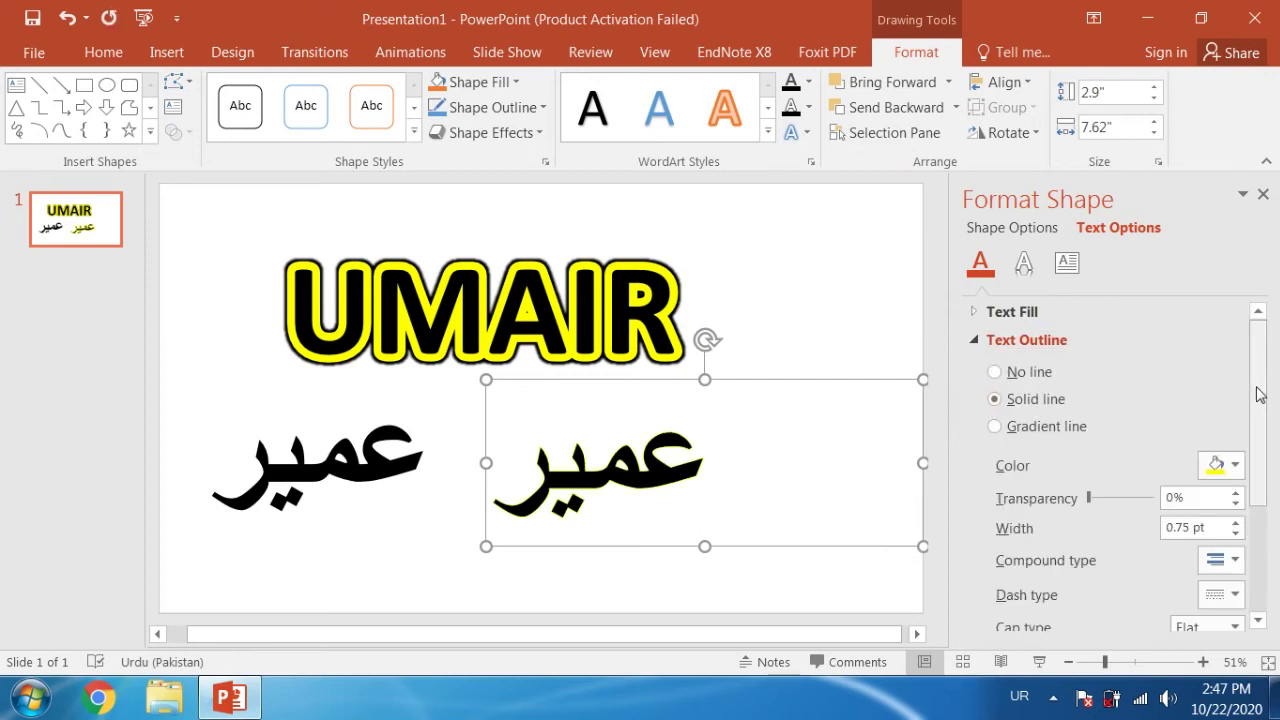
scroll(1226, 427, "down", 2)
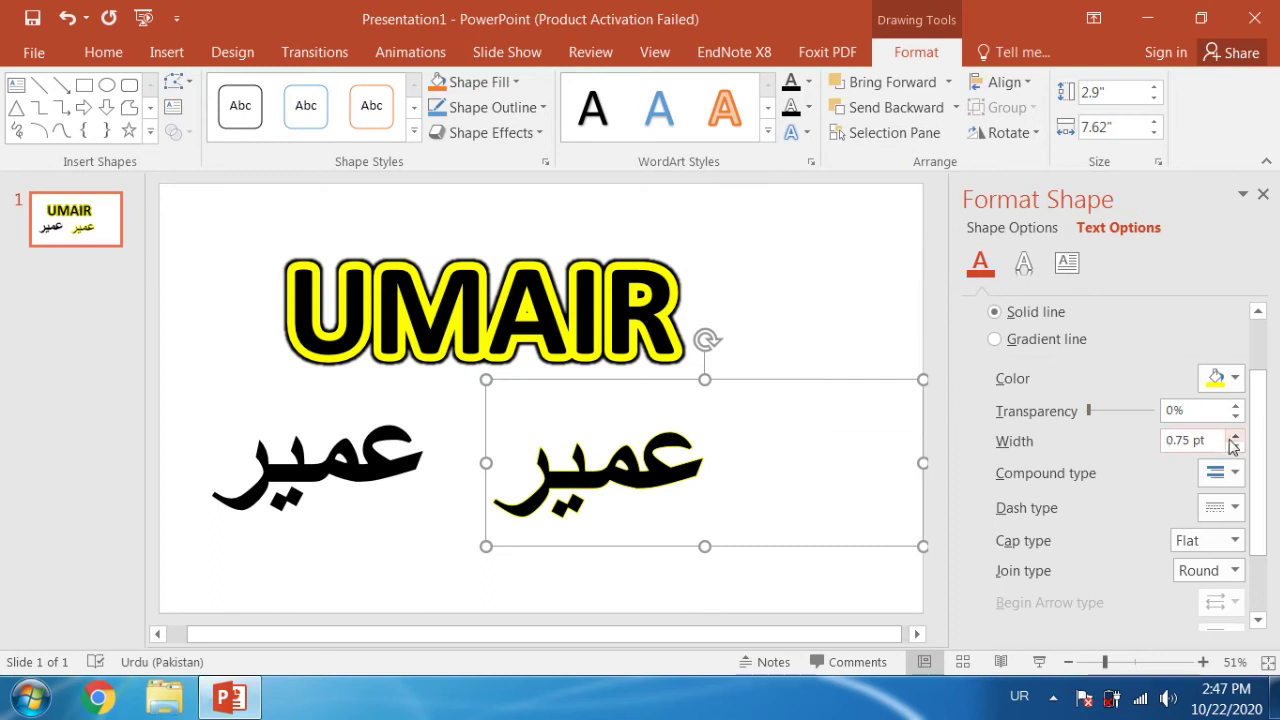
left_click_drag(1208, 441, 1102, 449)
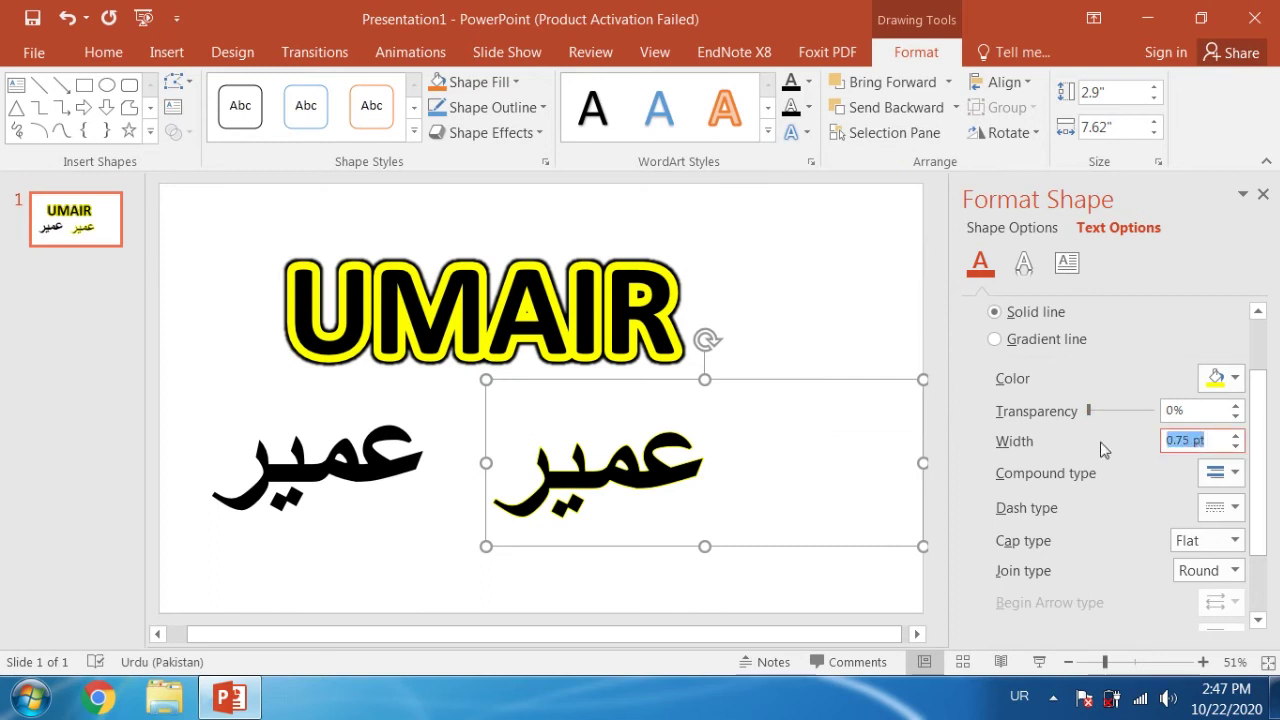
type("2")
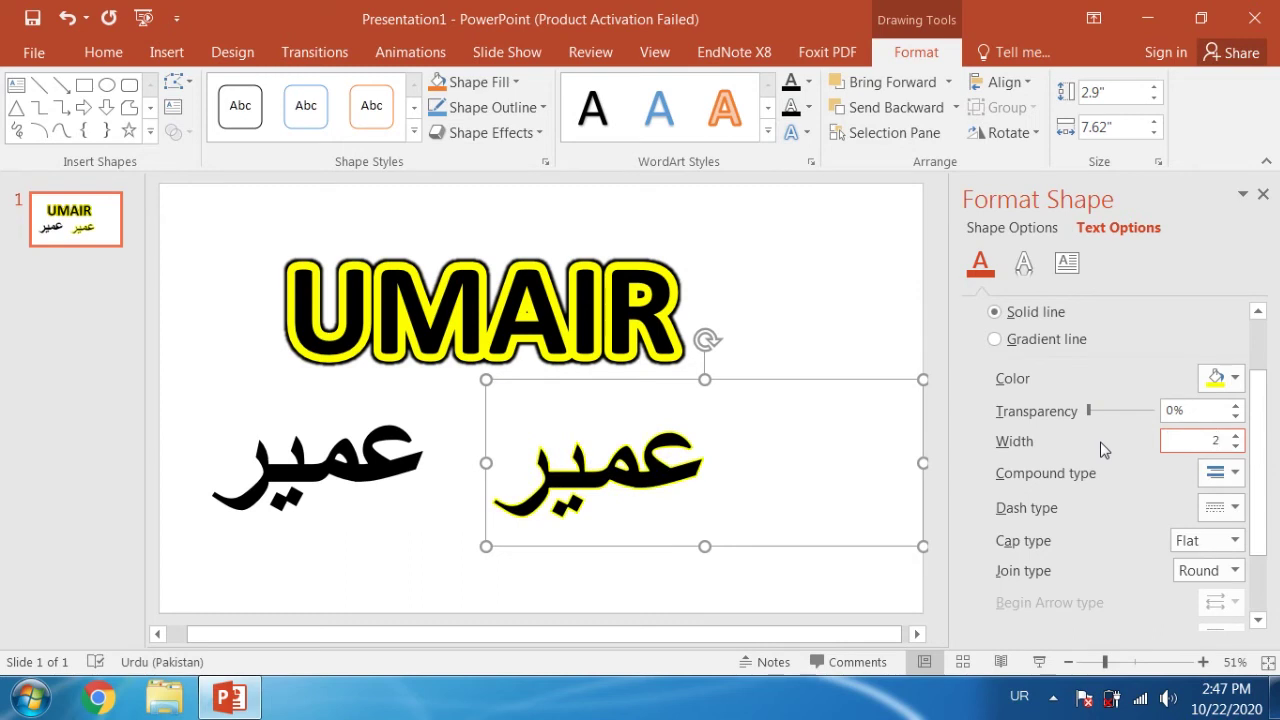
type("5")
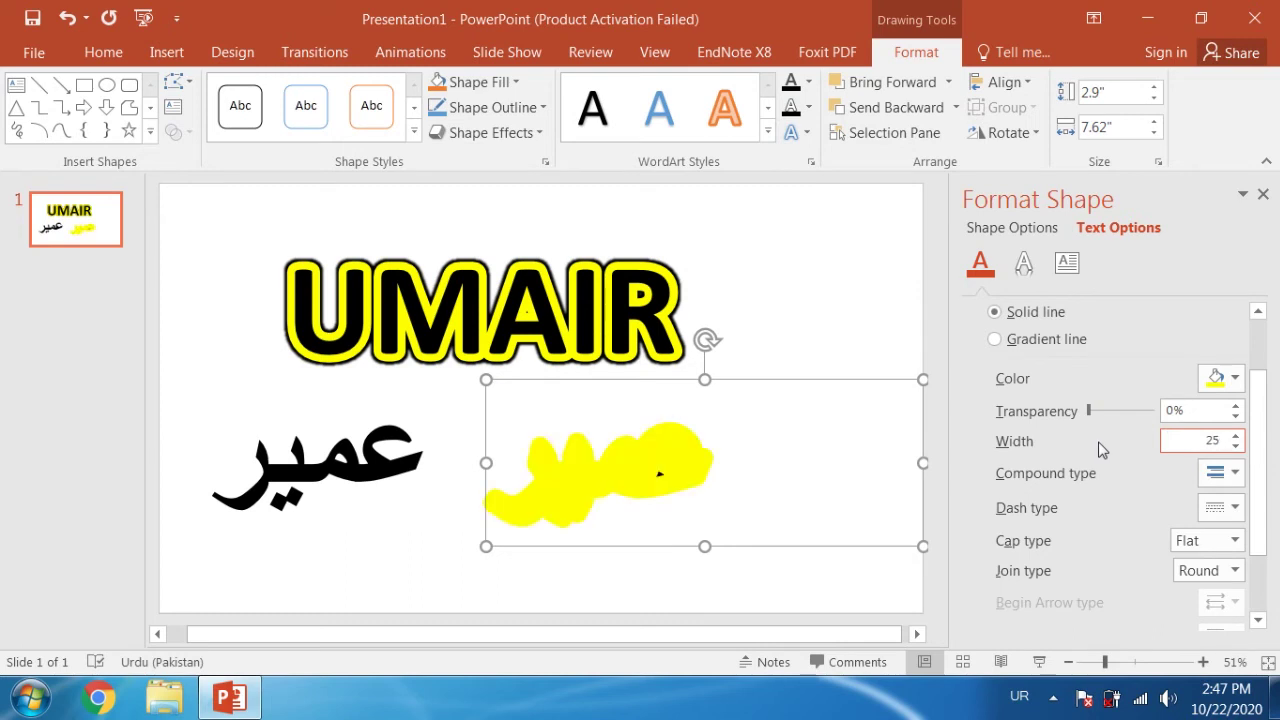
- Add a black glow of 6 pt at 60% transparency around the right Urdu copy
left_click(808, 133)
mouse_move(858, 271)
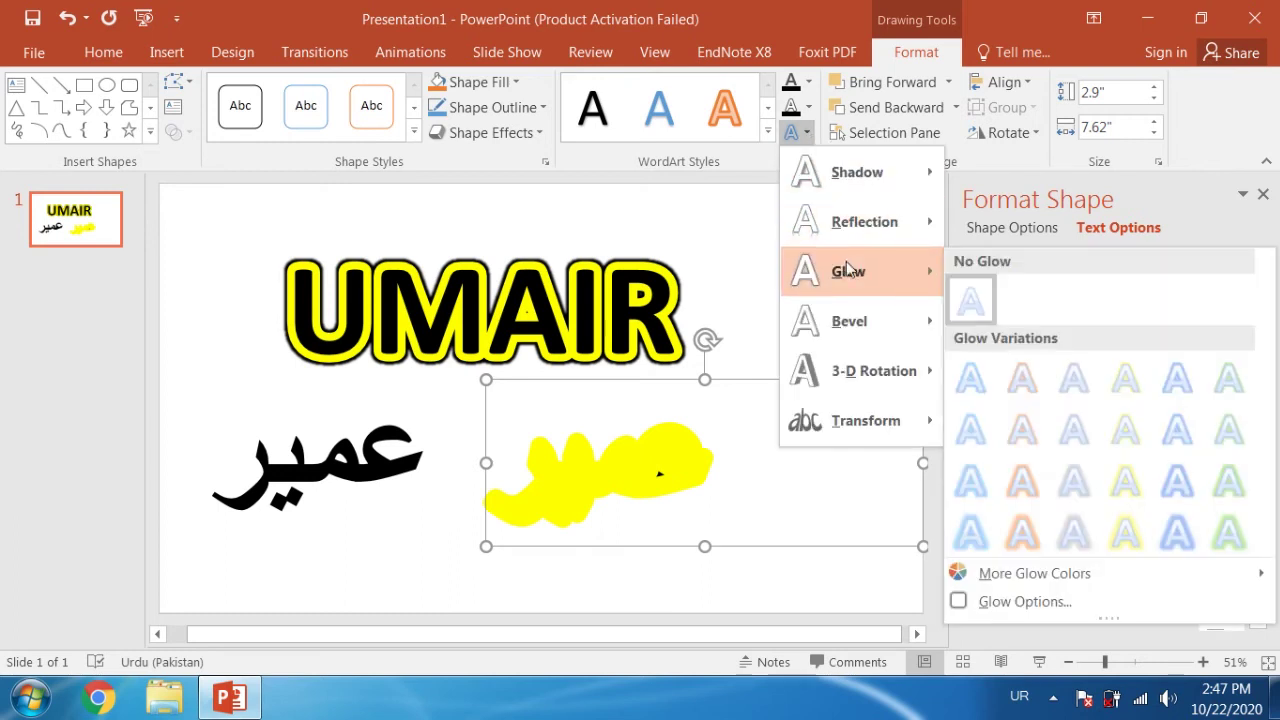
left_click(990, 601)
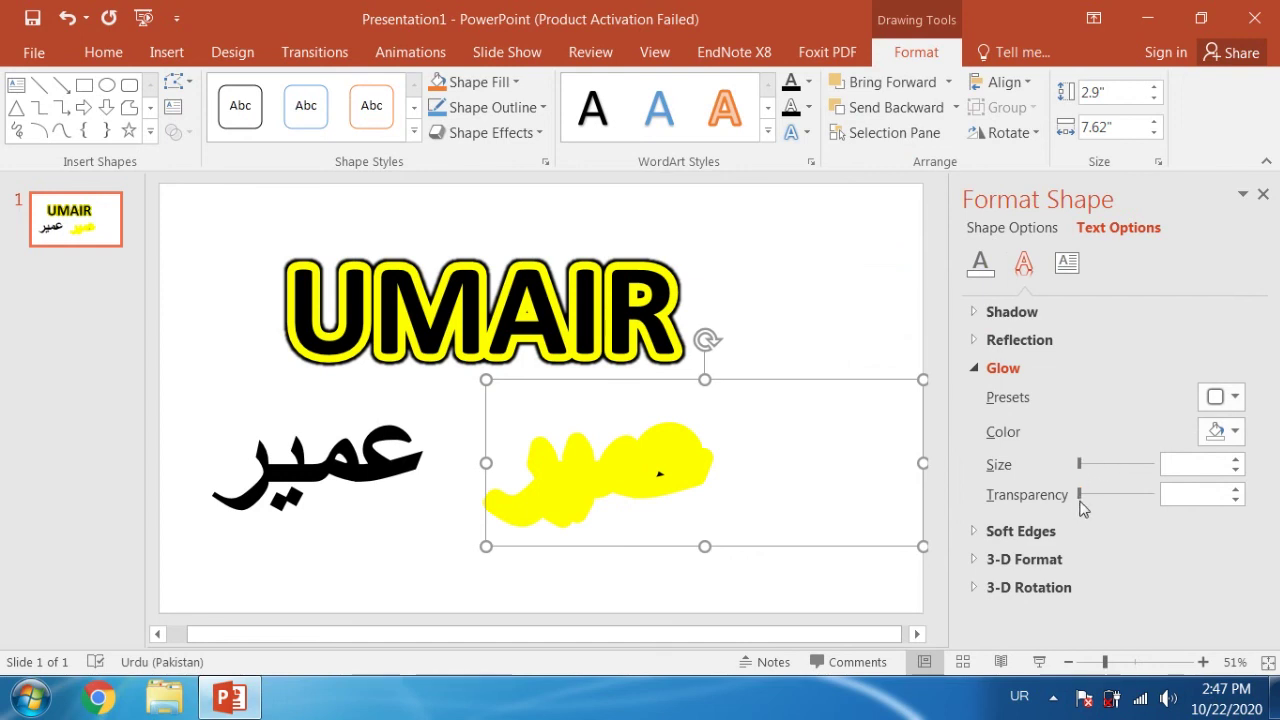
left_click(1079, 465)
left_click_drag(1083, 465, 1085, 465)
left_click(1235, 432)
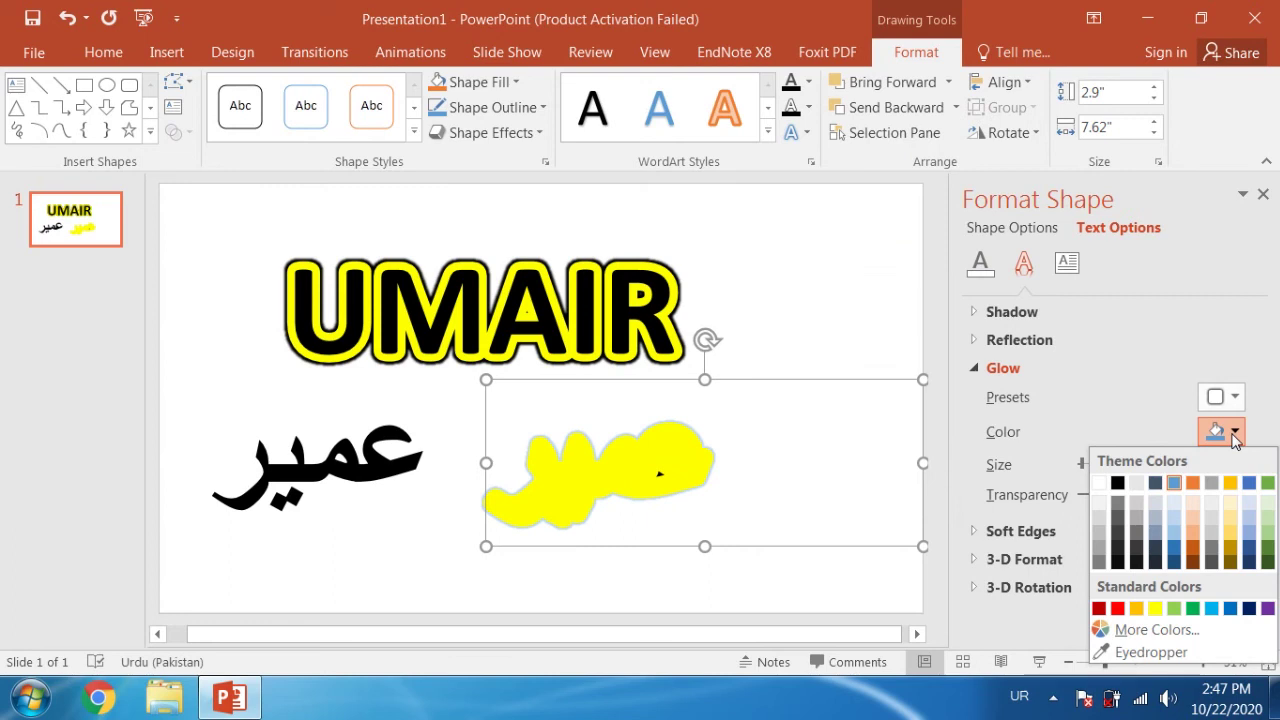
left_click(1118, 484)
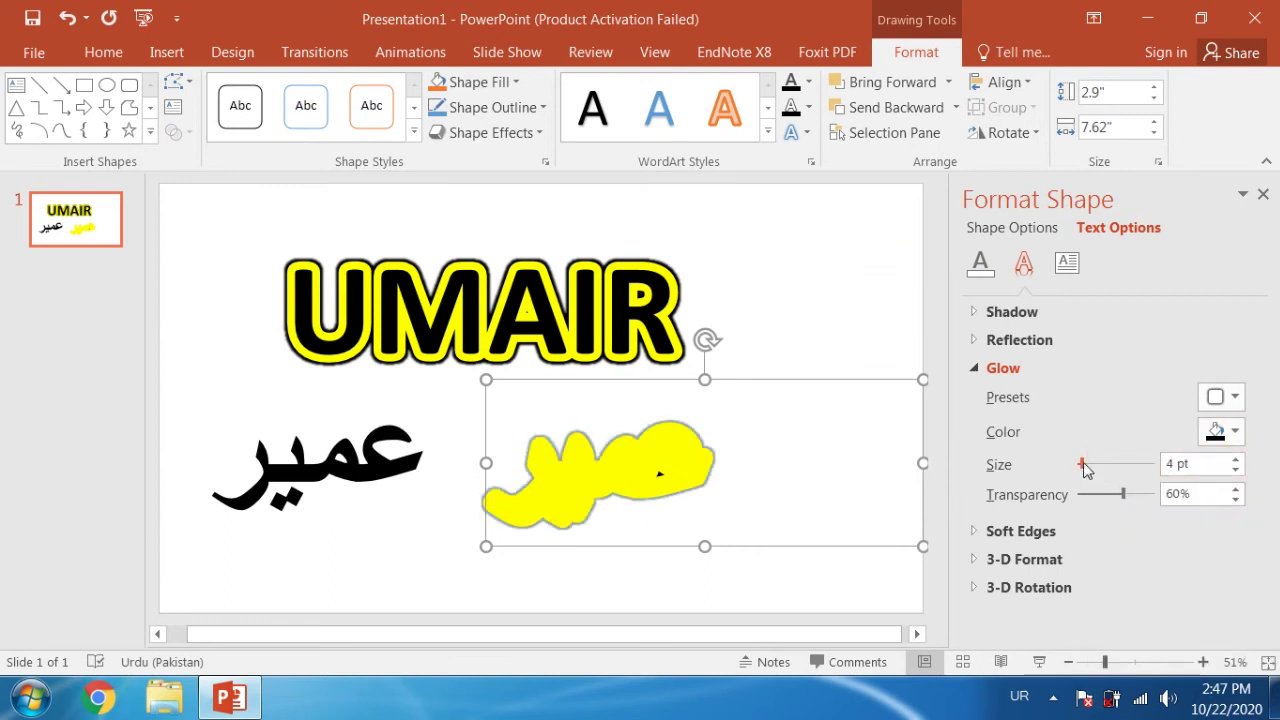
left_click_drag(1083, 462, 1087, 470)
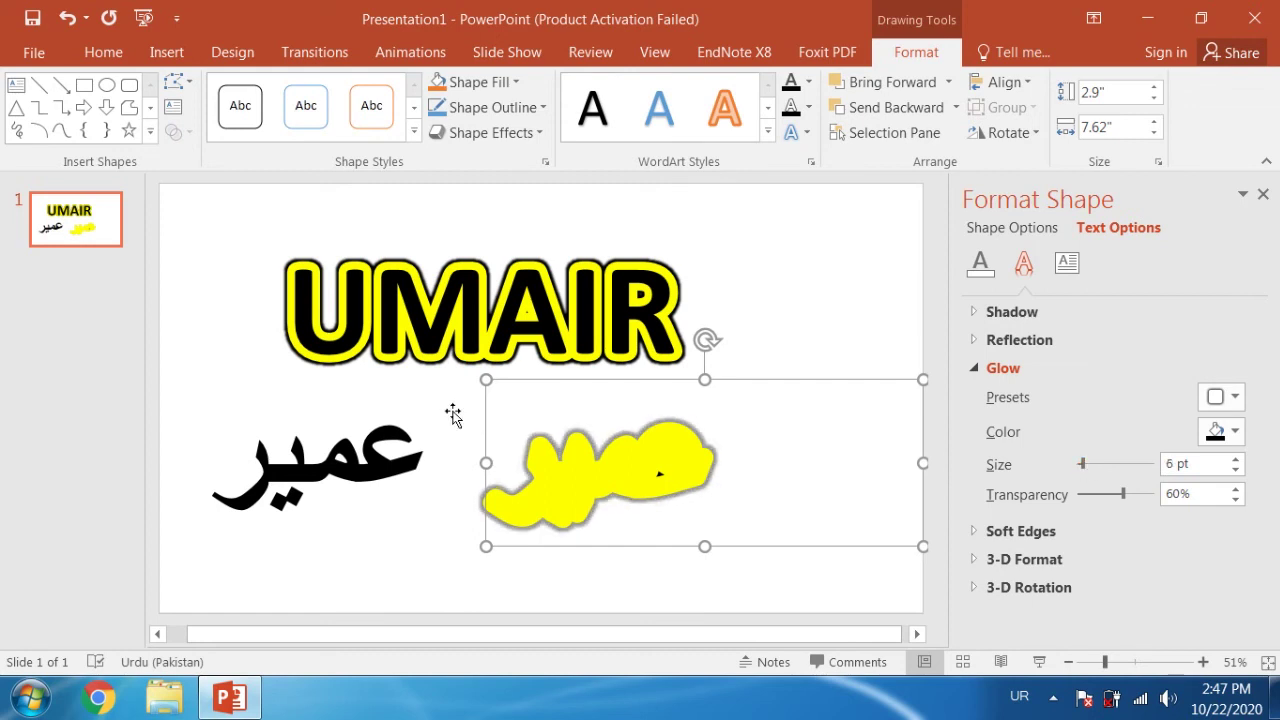
- Bring the plain black Urdu word forward and lay it over its yellow-outlined copy
left_click(386, 432)
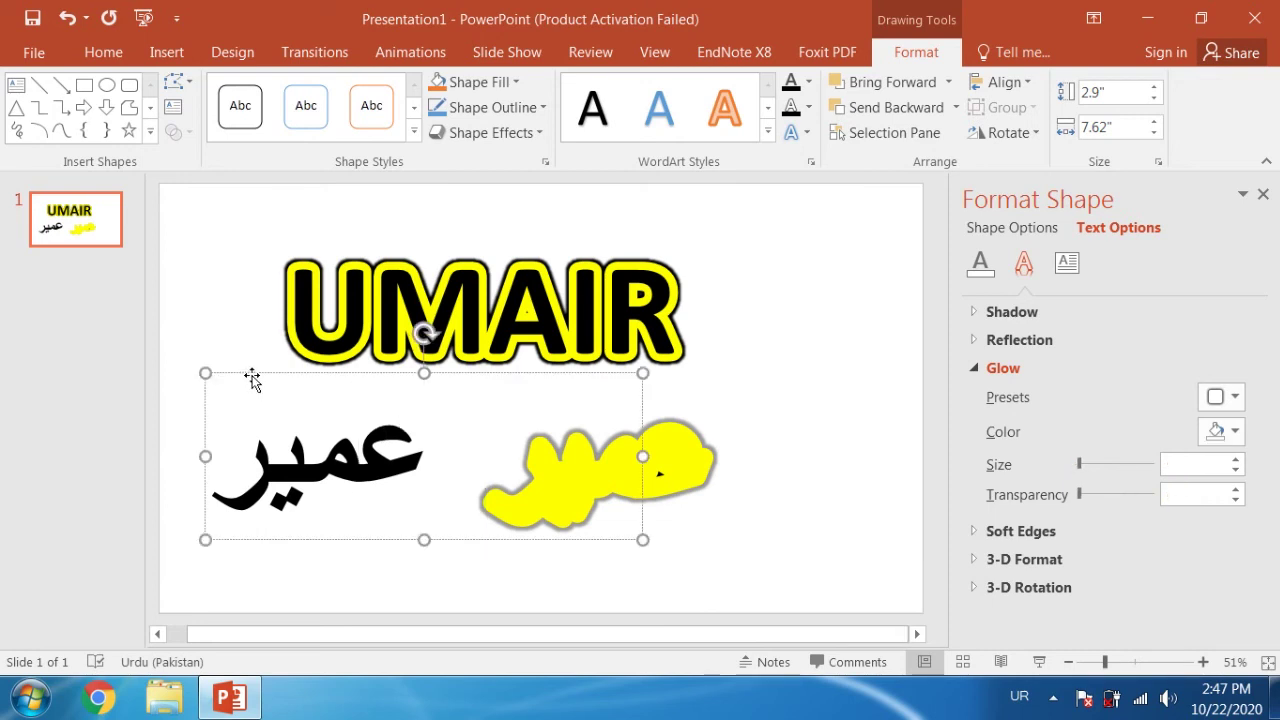
left_click_drag(273, 375, 250, 422)
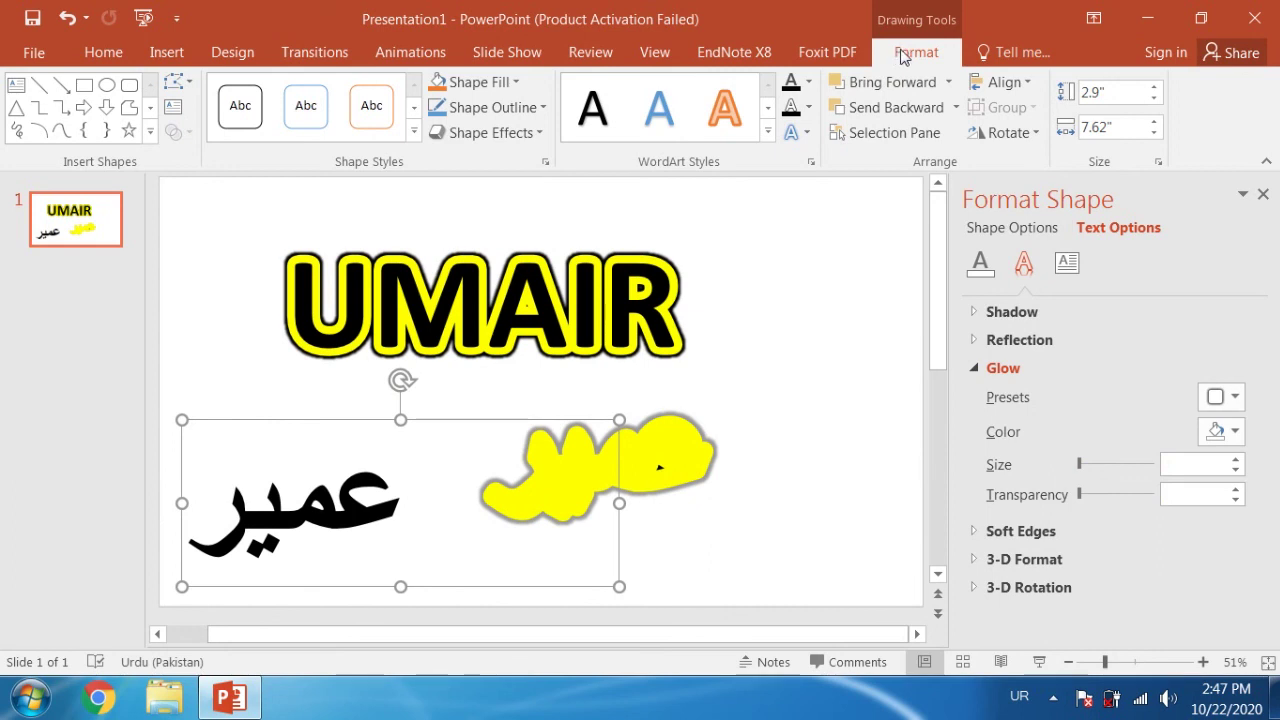
left_click(888, 84)
left_click_drag(288, 420, 591, 369)
left_click(317, 389)
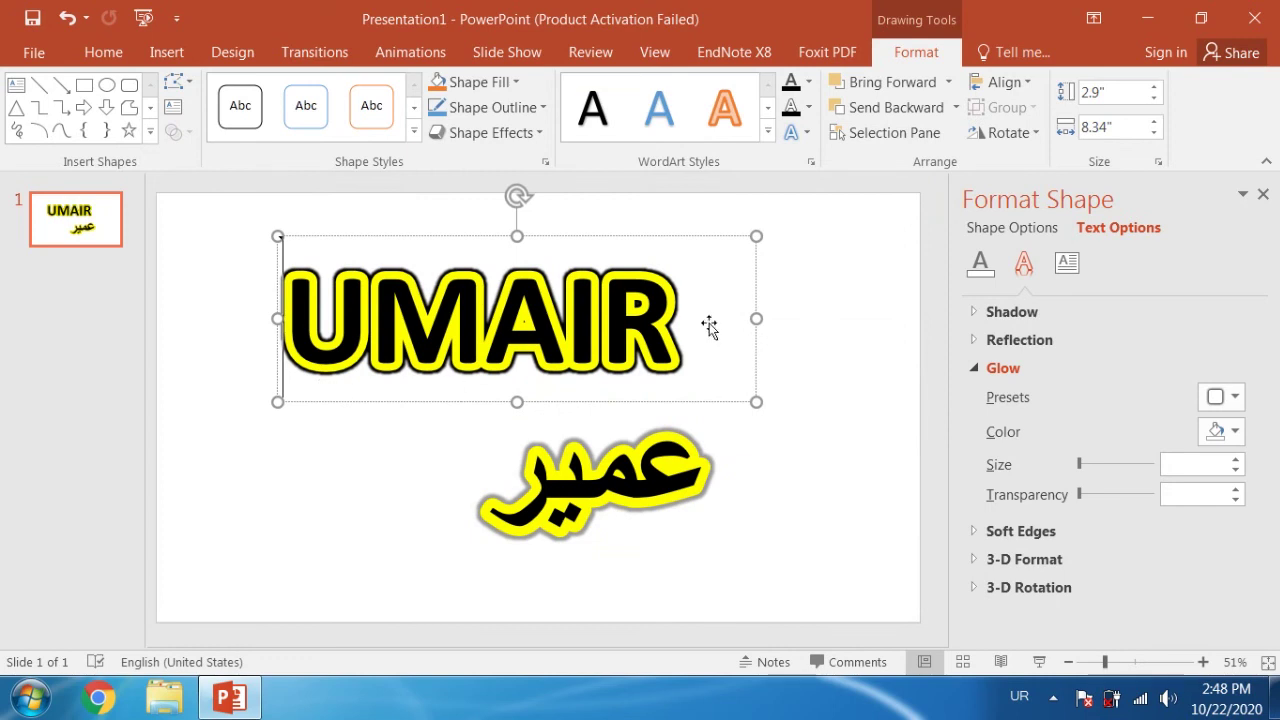
- Apply red Text Fill to the UMAIR text box, then the same red to the Urdu عمير text
left_click(812, 284)
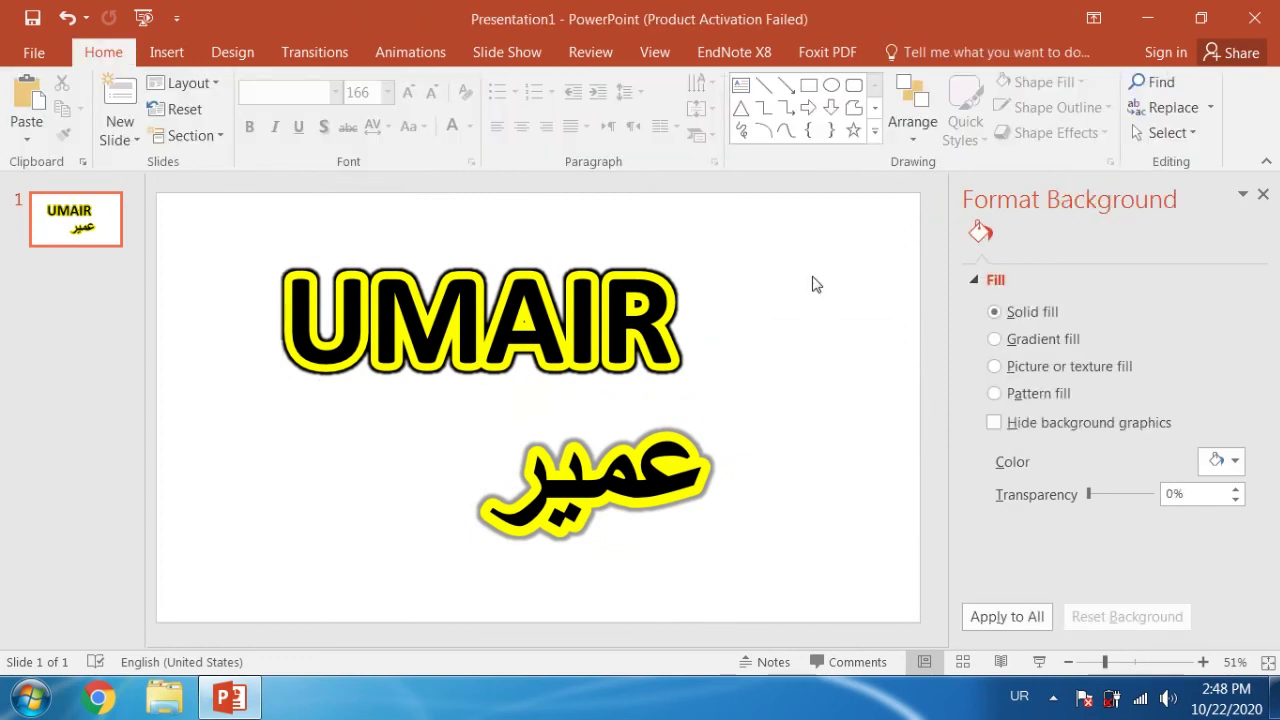
left_click(378, 319)
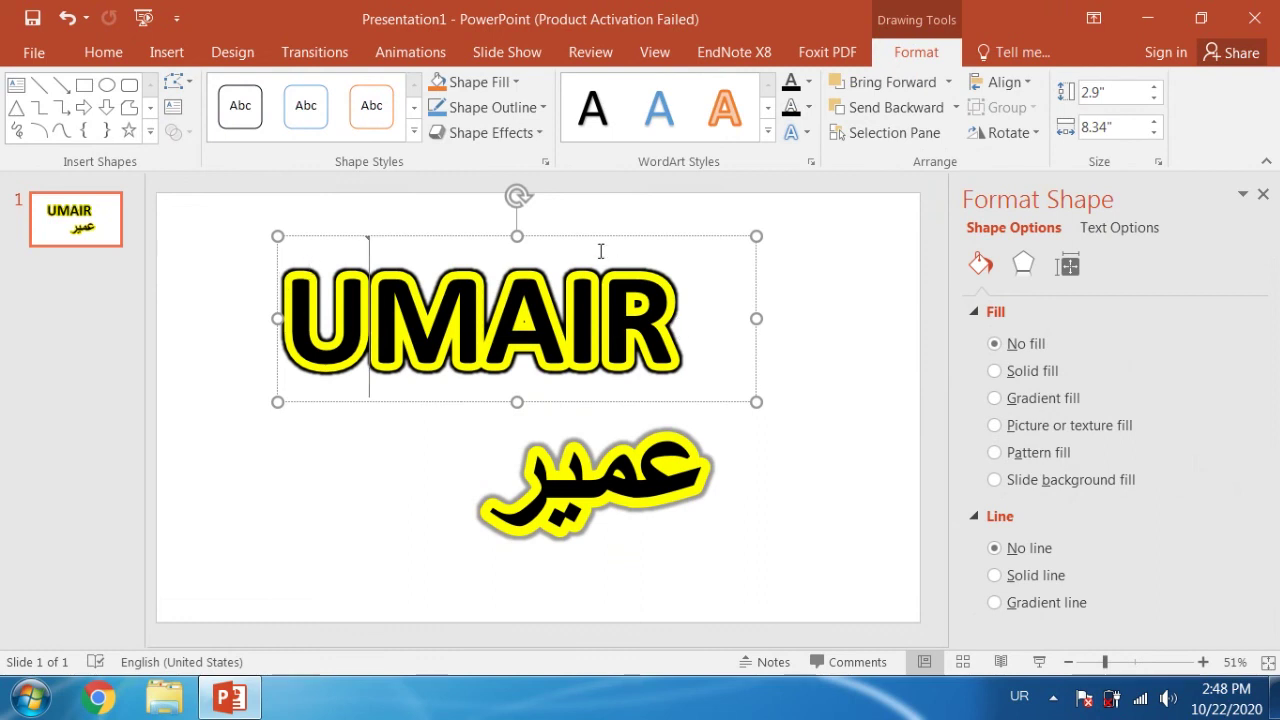
left_click(453, 237)
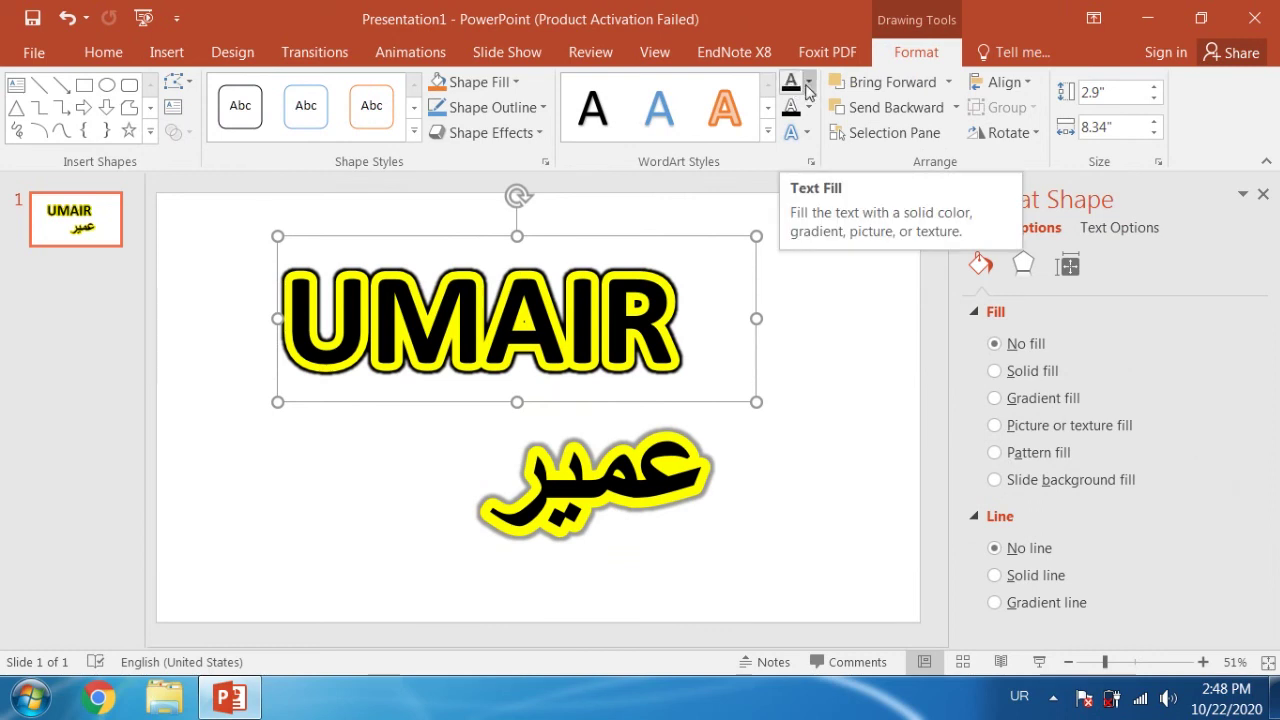
left_click(808, 86)
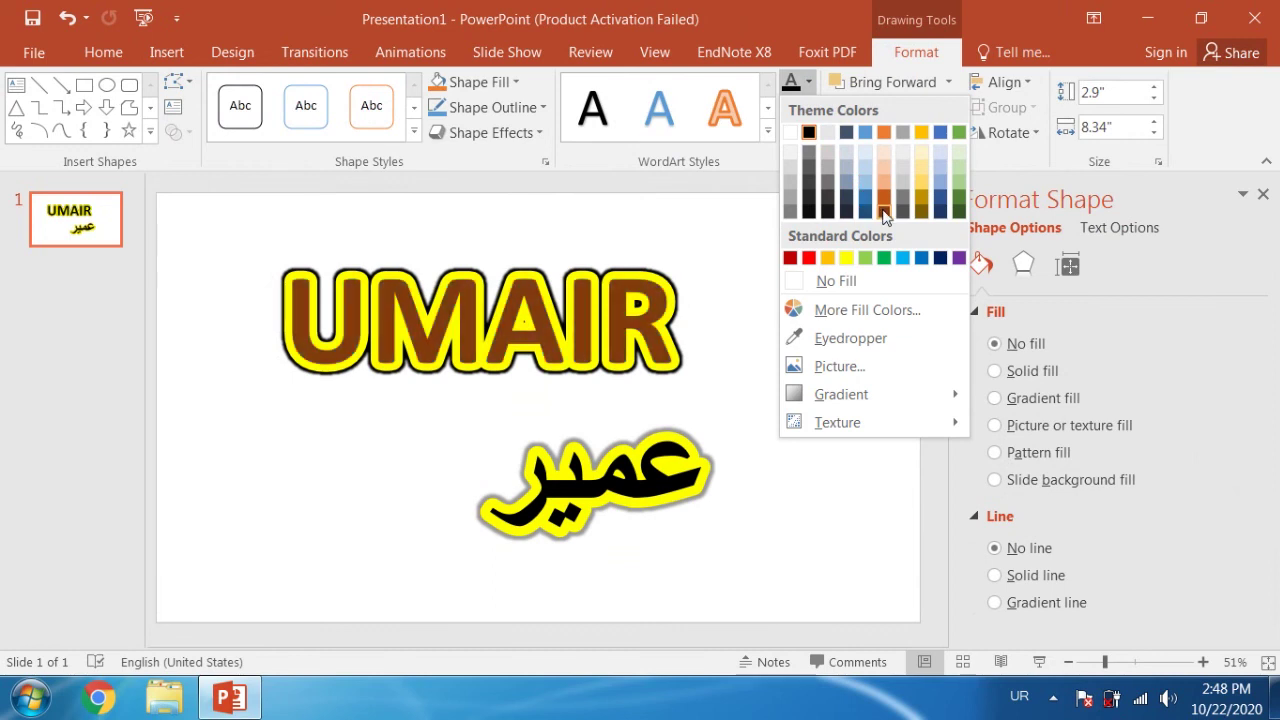
left_click(808, 258)
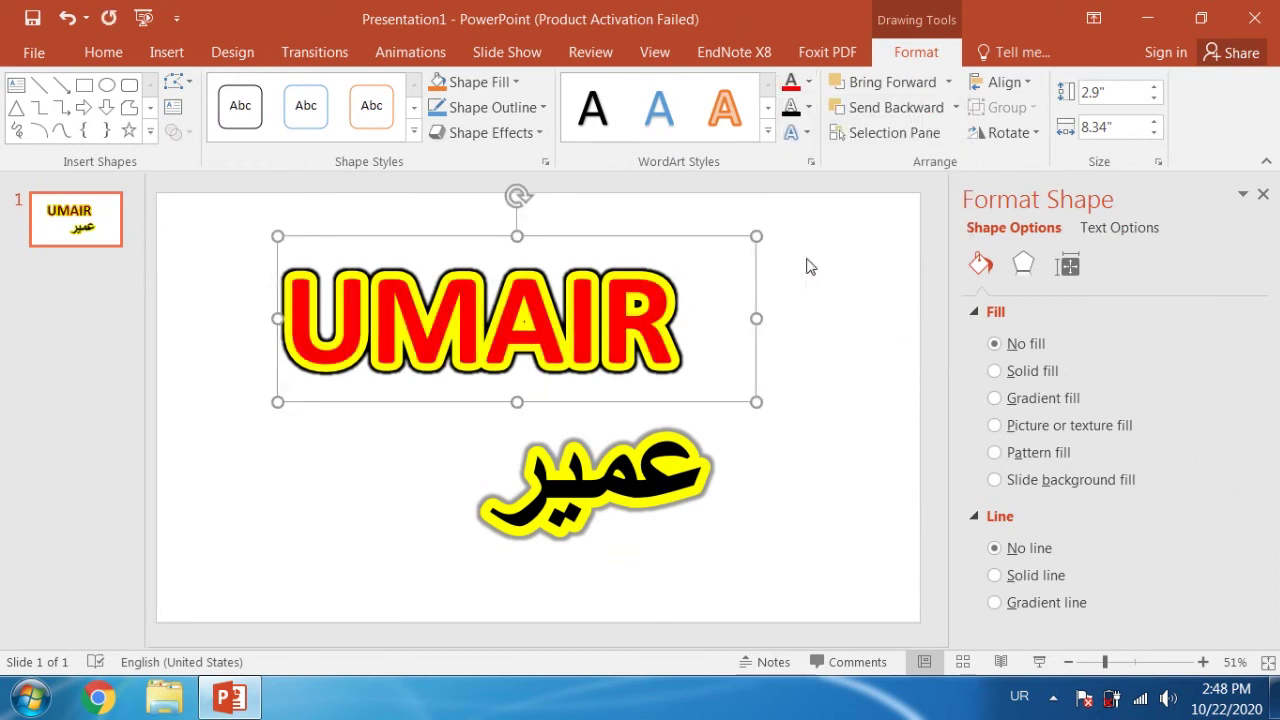
left_click(647, 462)
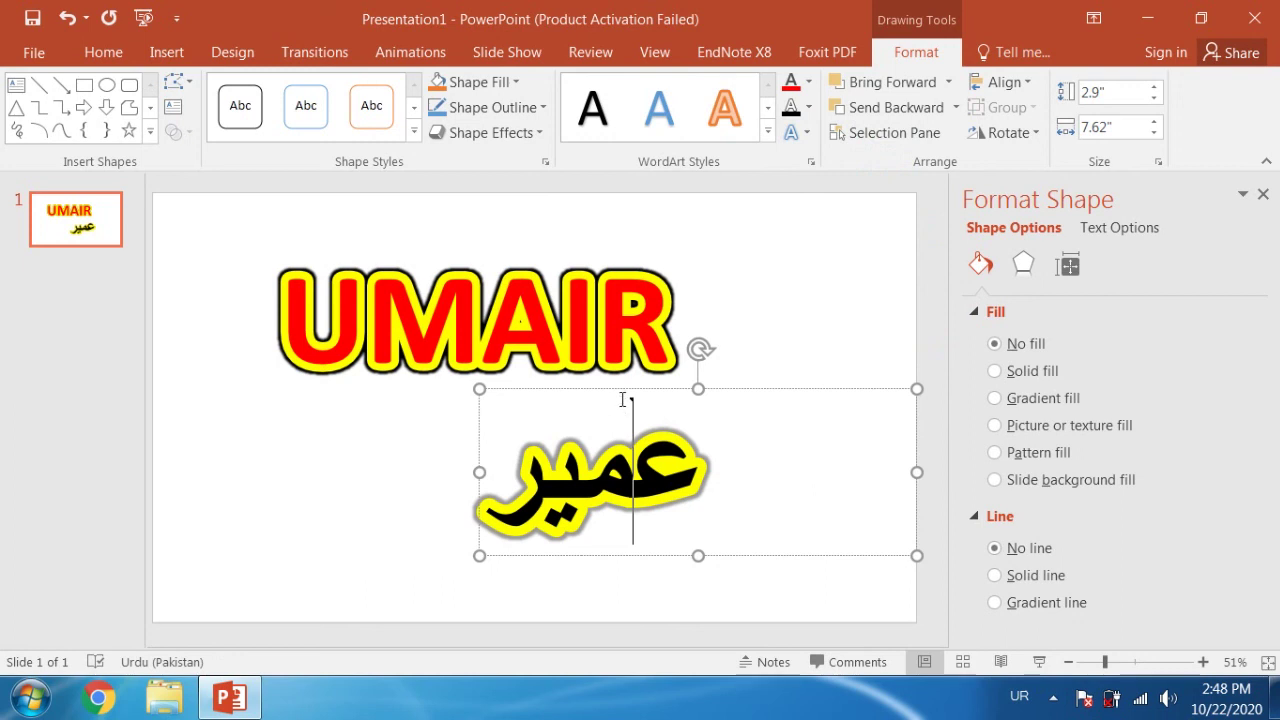
left_click(790, 84)
left_click(765, 285)
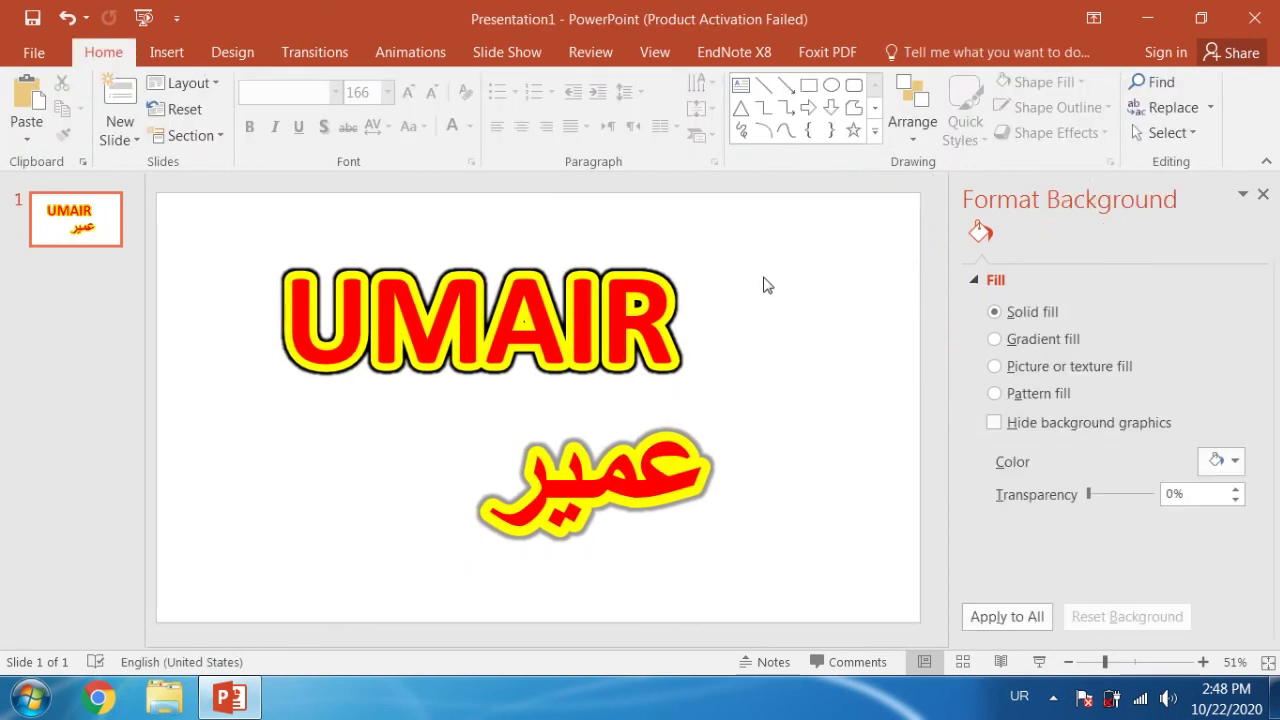